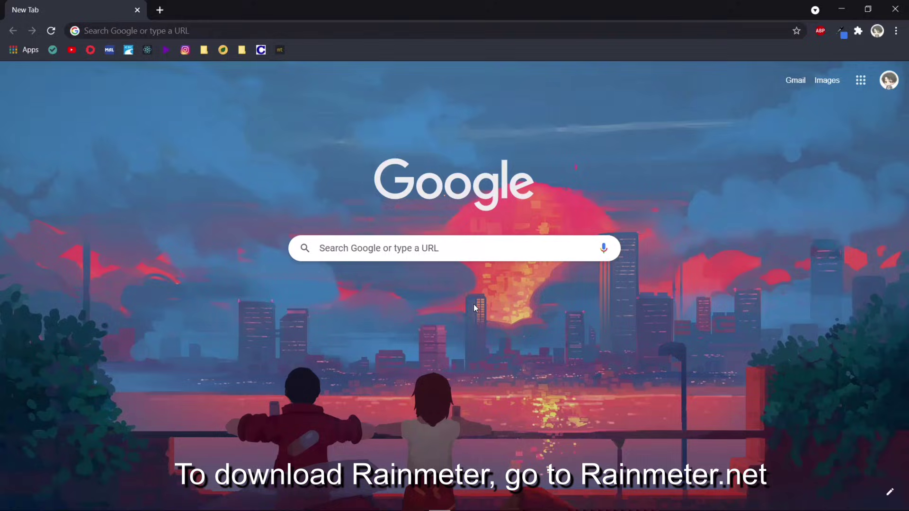
# Step: Search Google for 'rainmeter' to reach the rainmeter.net downloads
pyautogui.click(456, 253)
pyautogui.write('r')
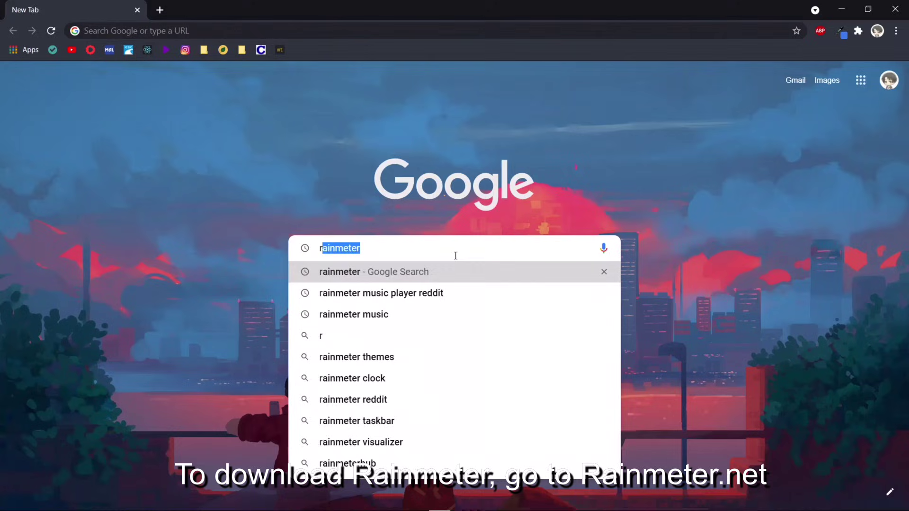
pyautogui.write('ainme')
pyautogui.press('Return')
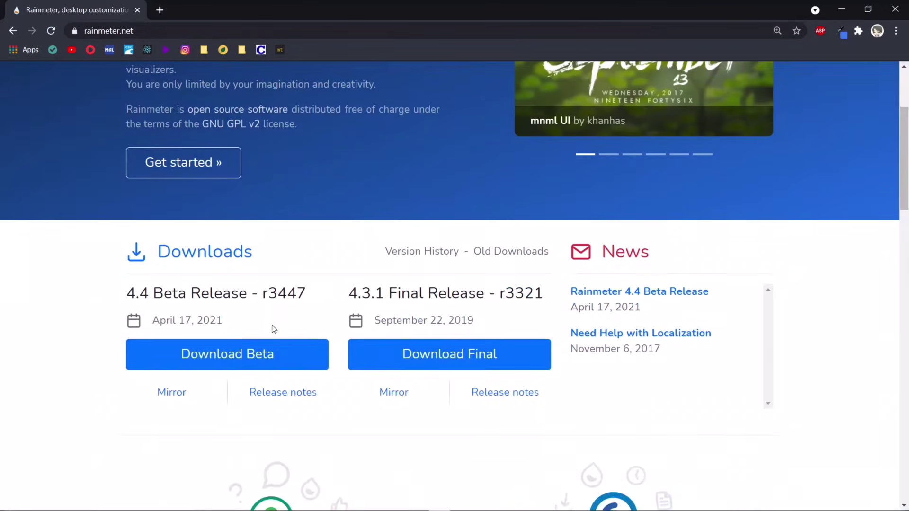
# Step: Download the Rainmeter 4.4 Beta installer and complete a Standard installation
pyautogui.click(263, 355)
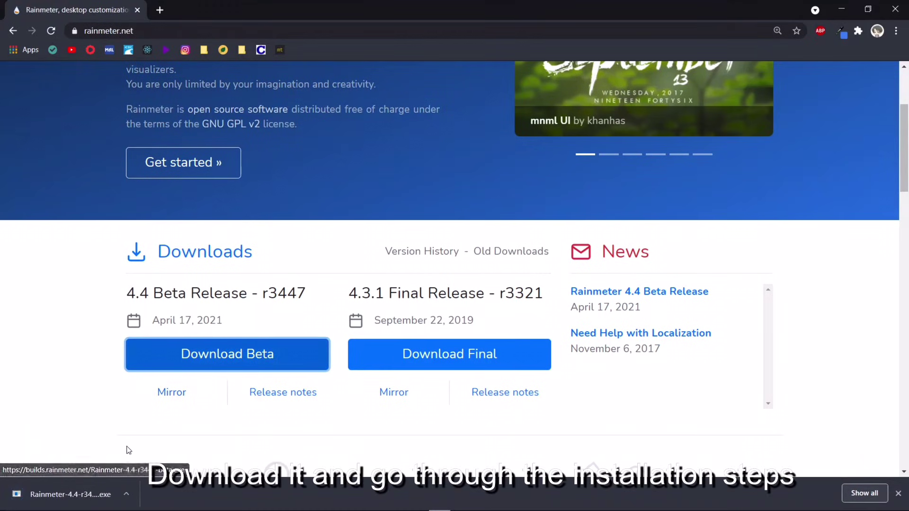
pyautogui.click(96, 490)
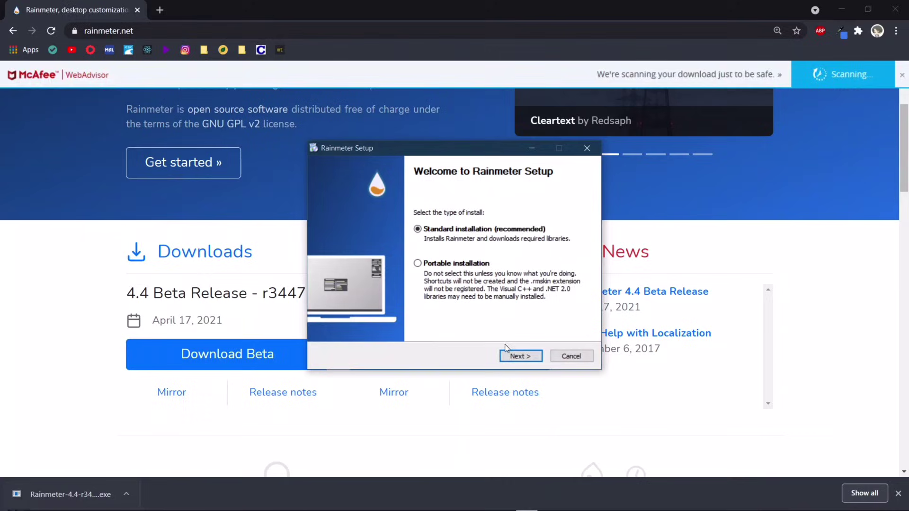
pyautogui.click(514, 356)
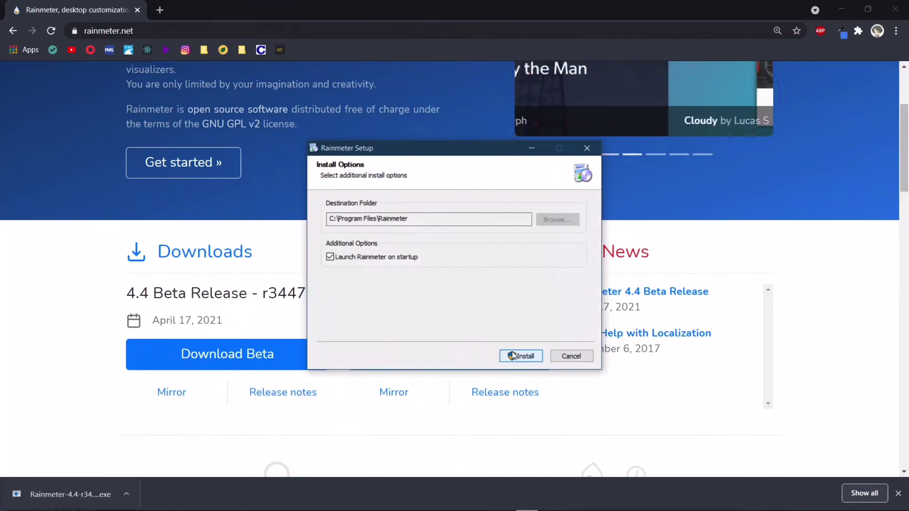
pyautogui.click(511, 356)
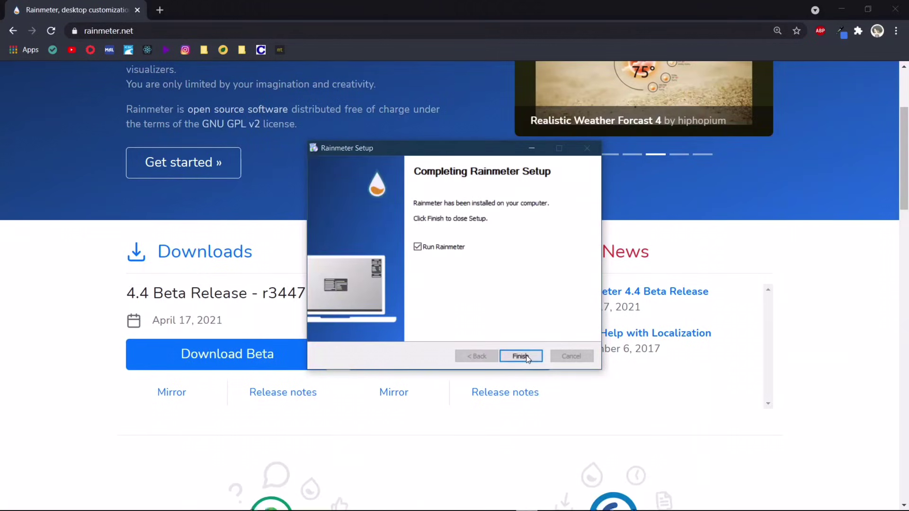
pyautogui.click(526, 356)
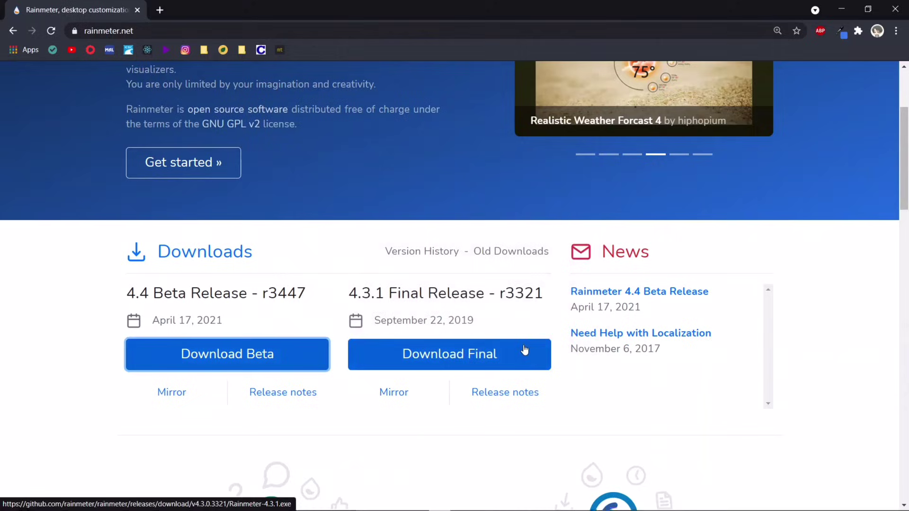
# Step: In a new tab, search 'rainmeter skins' and open the Mond theme page on VisualSkins
pyautogui.click(159, 10)
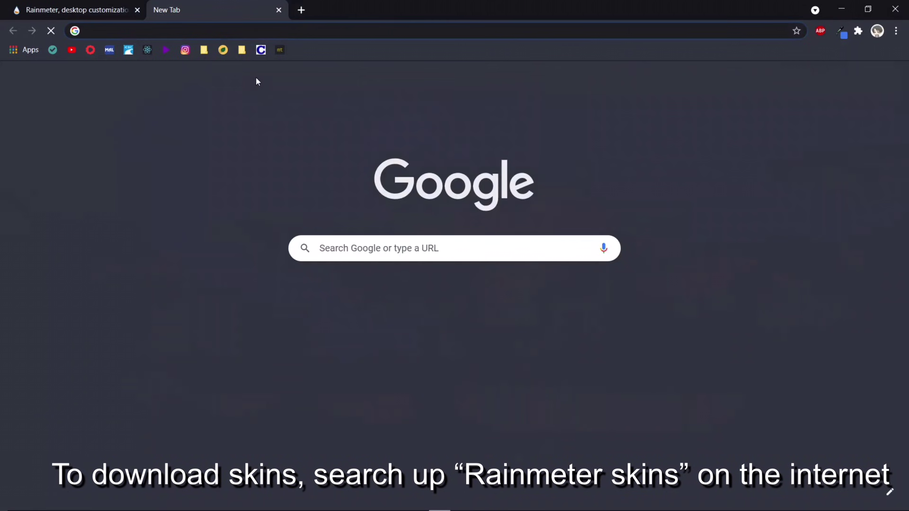
pyautogui.write('ra')
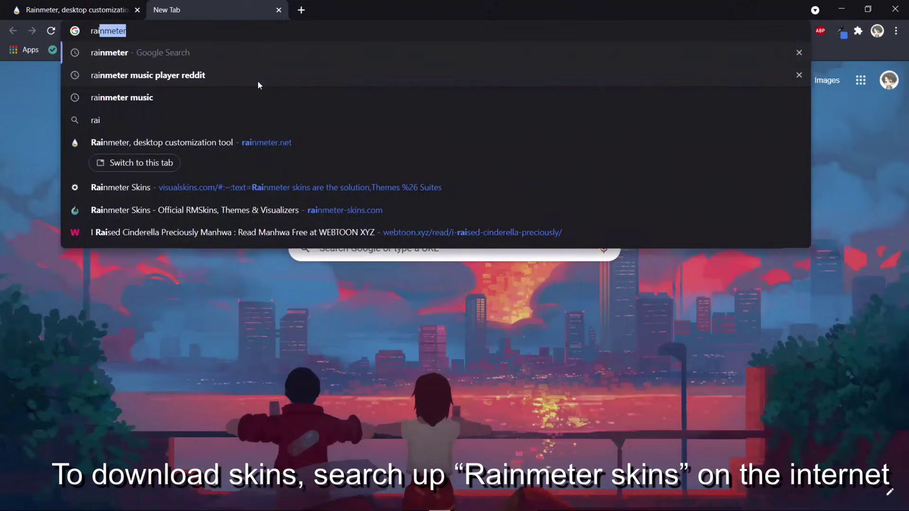
pyautogui.write('inmeter sk')
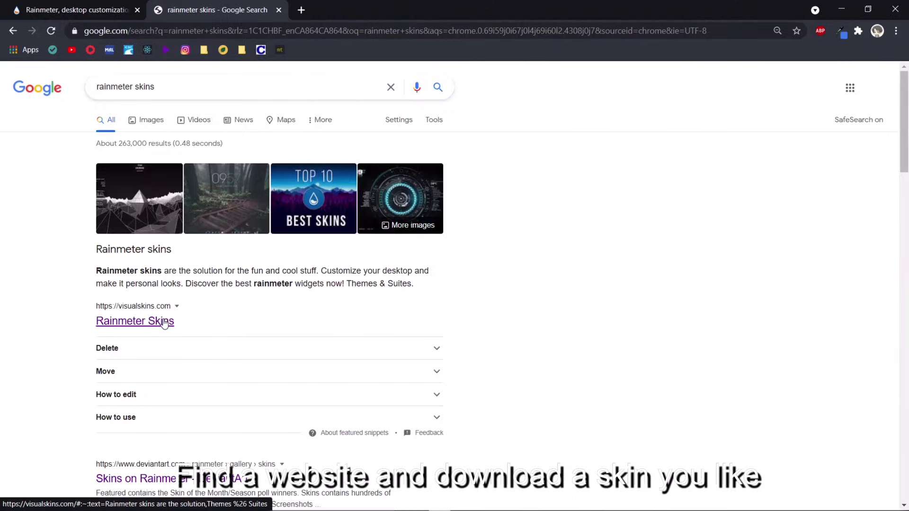
pyautogui.click(166, 322)
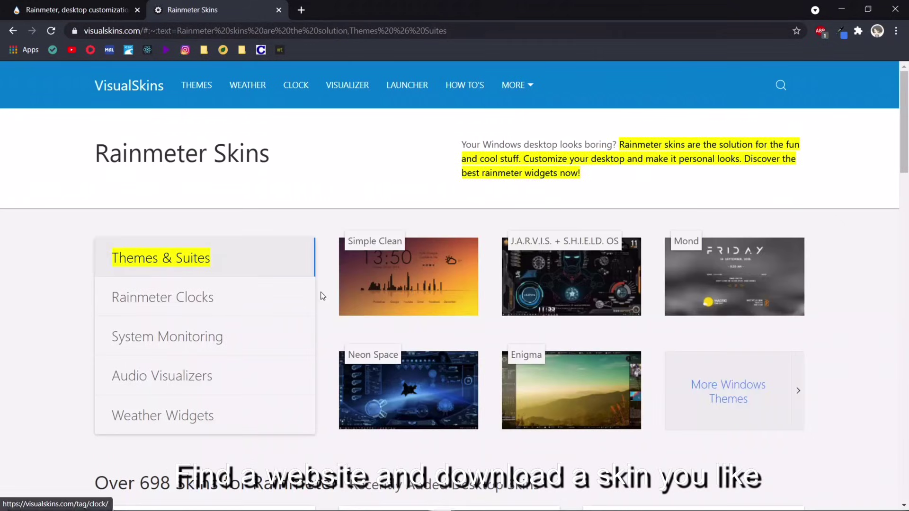
pyautogui.scroll(-1, 421, 280)
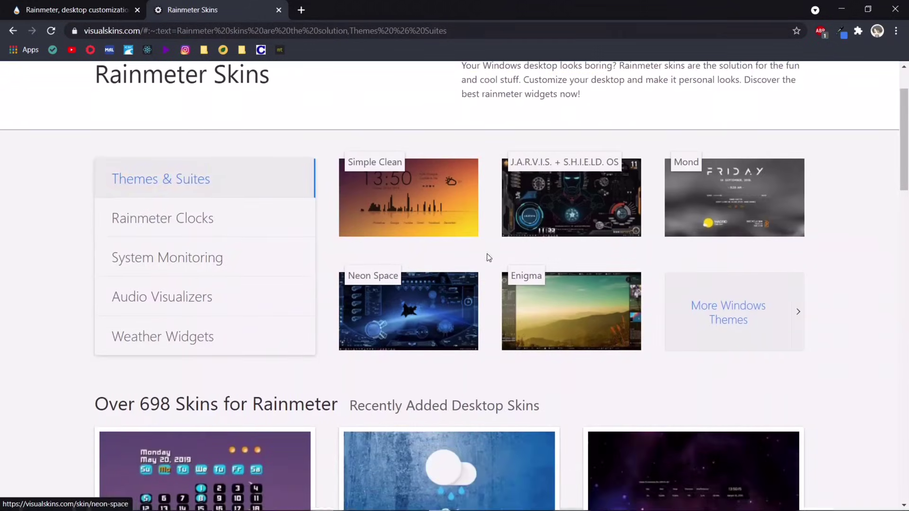
pyautogui.click(714, 191)
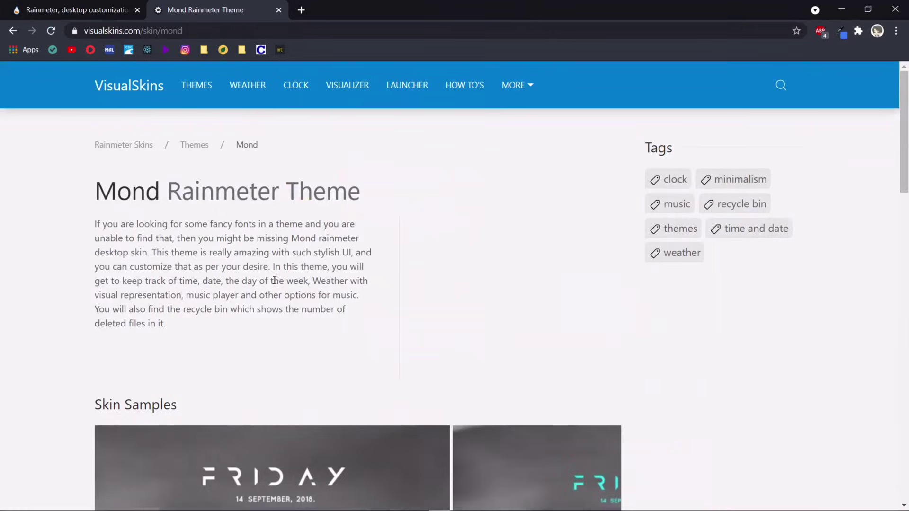
pyautogui.scroll(-3, 269, 305)
pyautogui.scroll(-2, 253, 355)
pyautogui.scroll(-2, 251, 358)
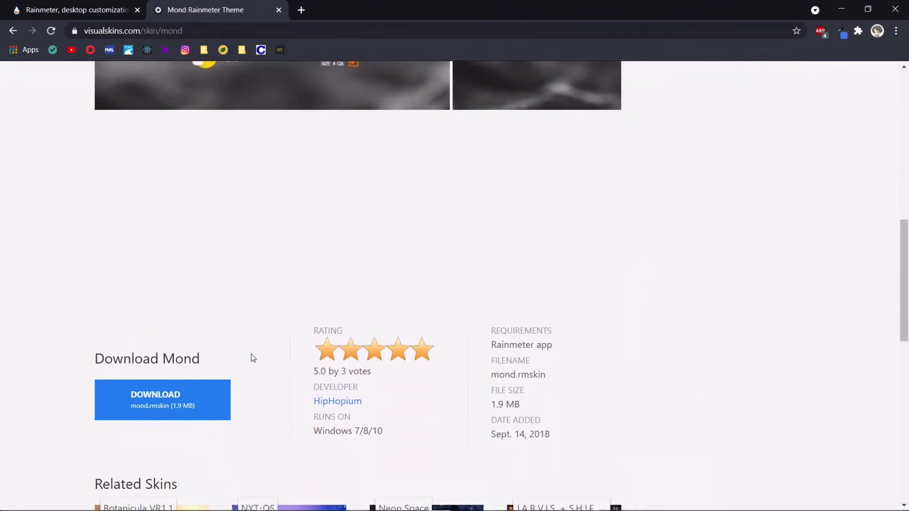
# Step: Download mond.rmskin, install it with its layout, and close the Mond settings skin
pyautogui.click(207, 393)
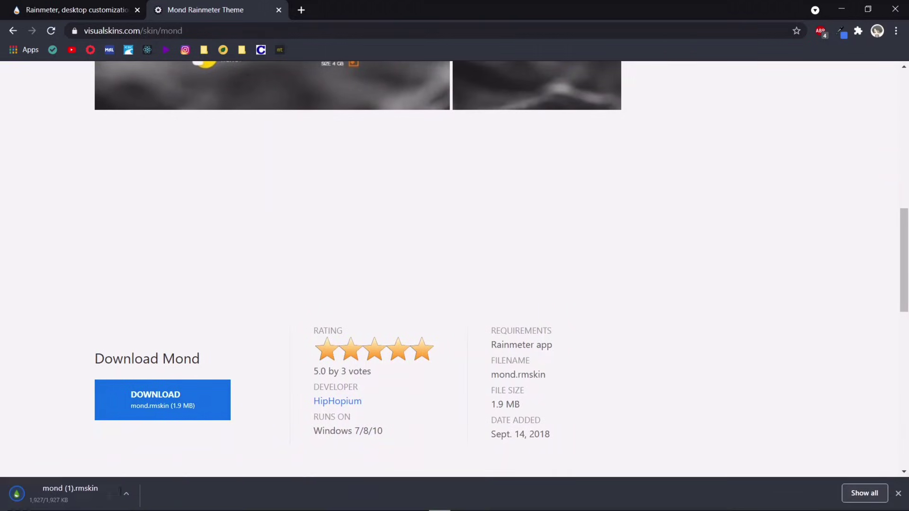
pyautogui.click(134, 497)
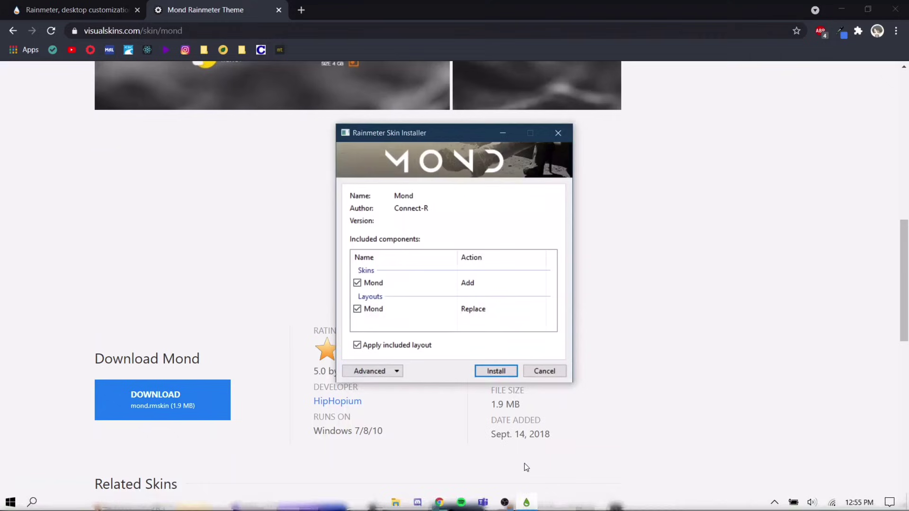
pyautogui.click(496, 372)
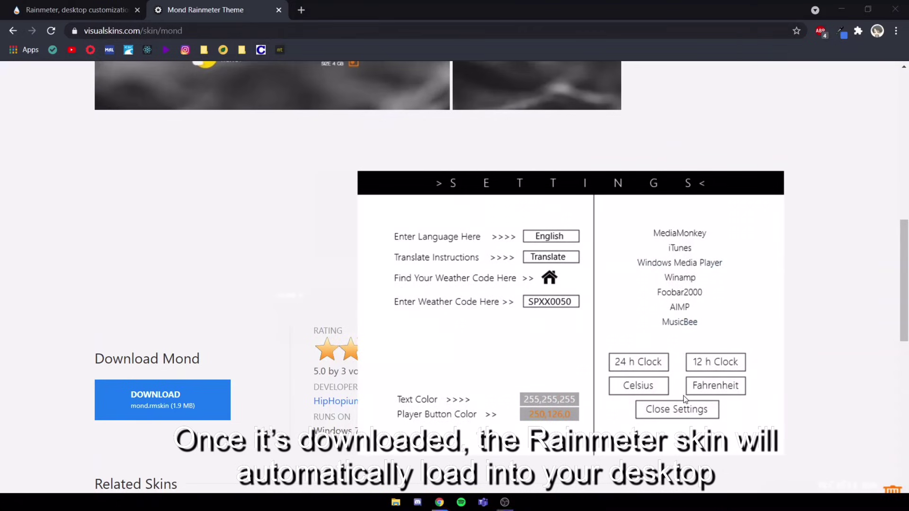
pyautogui.click(678, 409)
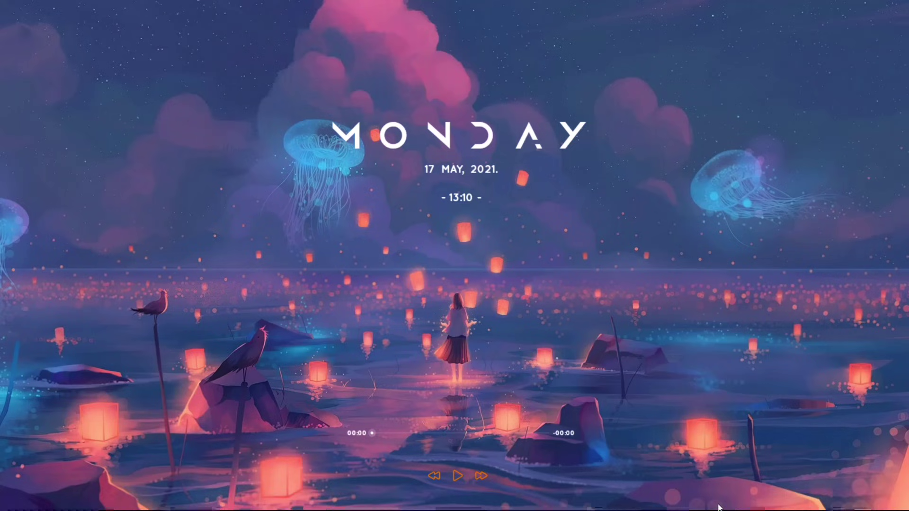
# Step: Load Flat Blue Theme's Filler 4096.ini from the Rainmeter skin manager
pyautogui.click(773, 506)
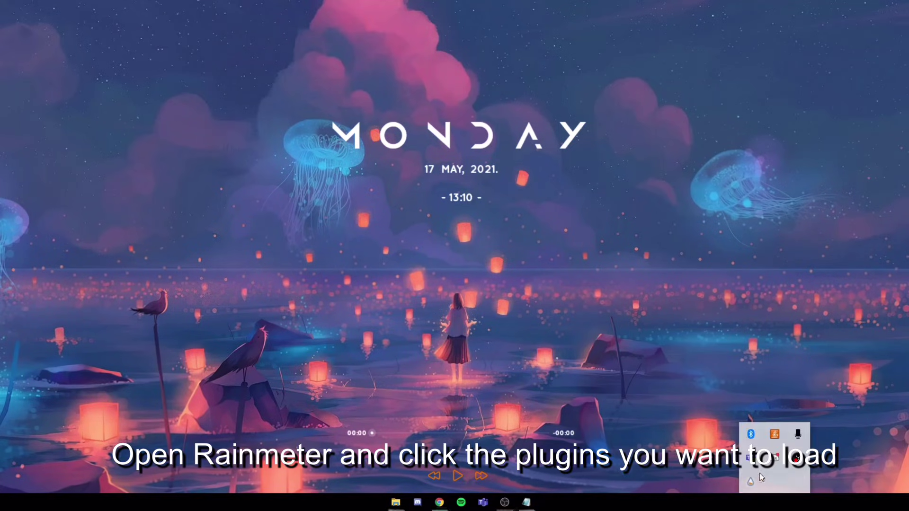
pyautogui.click(747, 484)
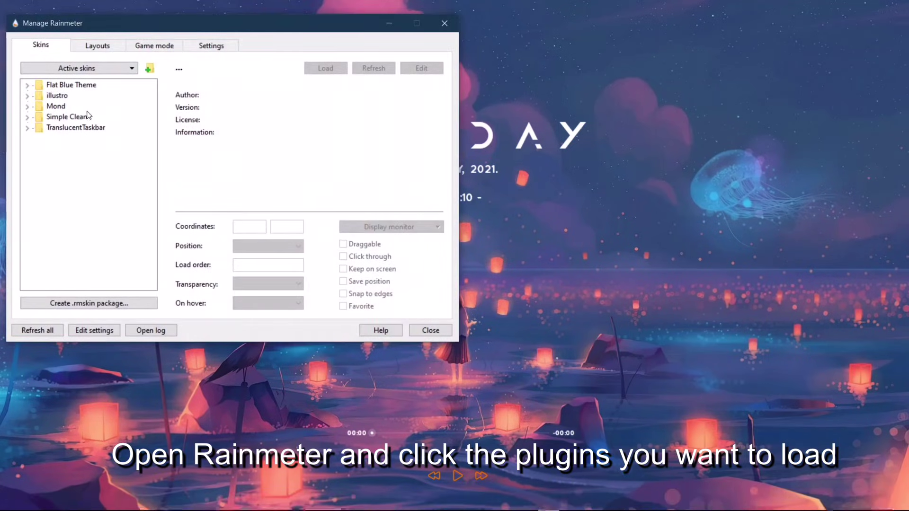
pyautogui.click(28, 85)
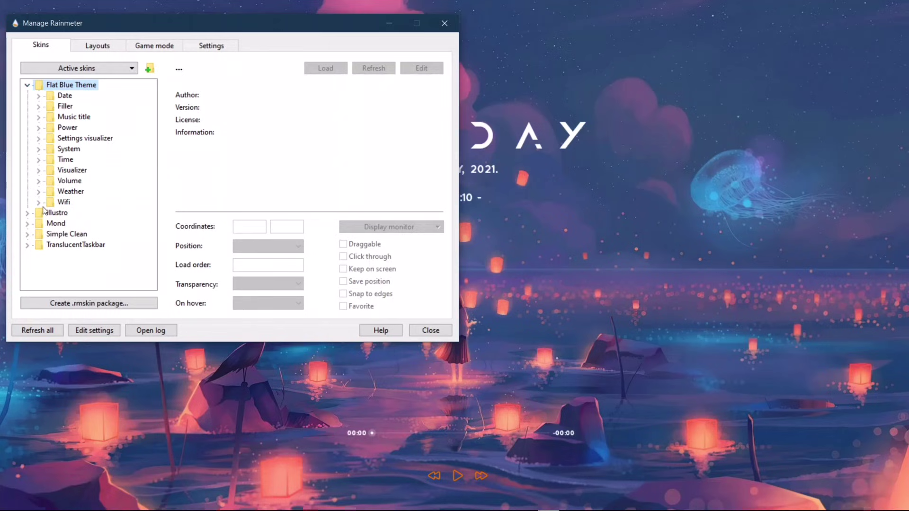
pyautogui.click(40, 107)
pyautogui.click(89, 160)
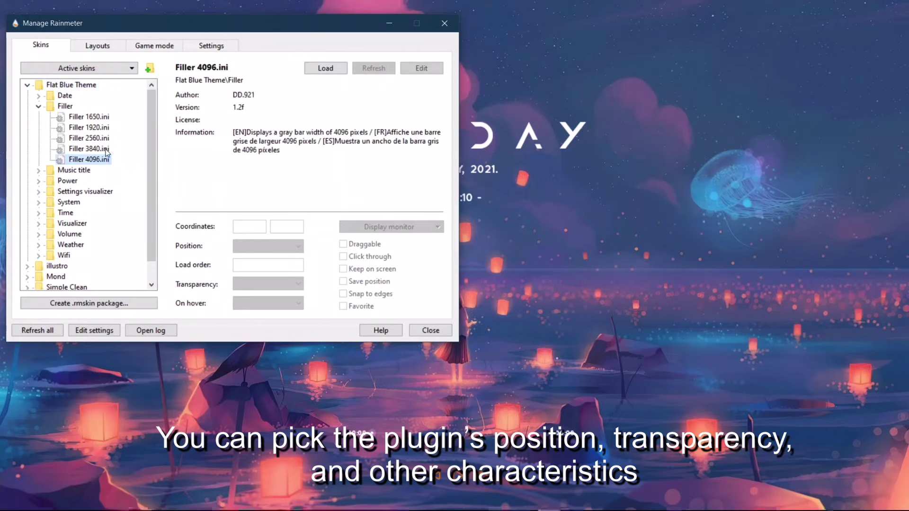
pyautogui.click(317, 69)
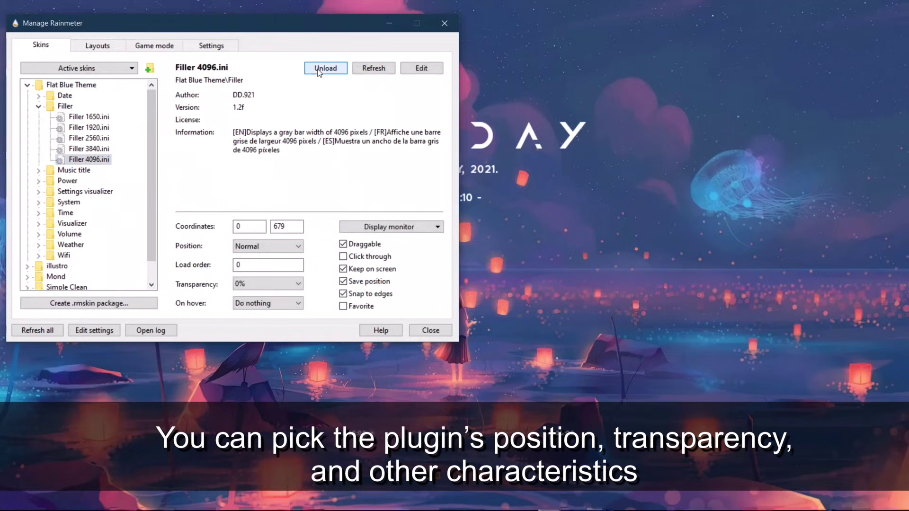
# Step: Turn off Draggable for Filler 4096 and set its position to On desktop
pyautogui.click(343, 245)
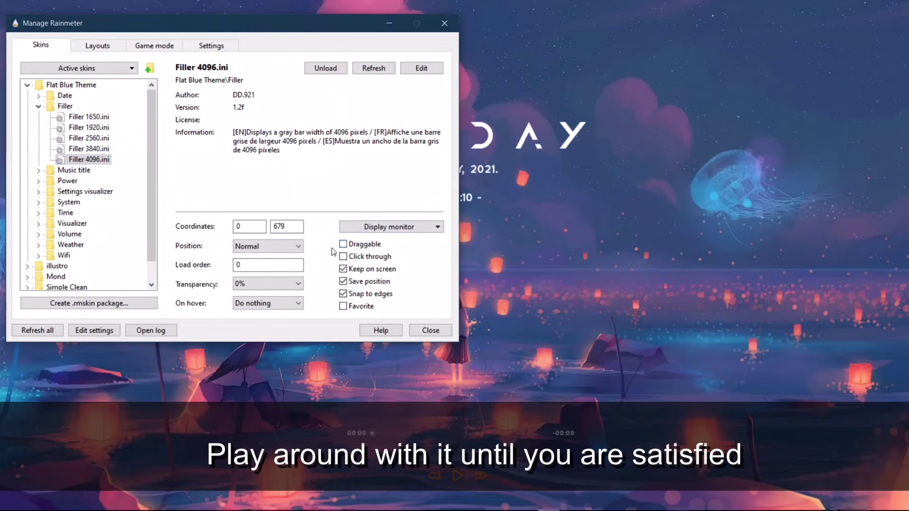
pyautogui.click(295, 247)
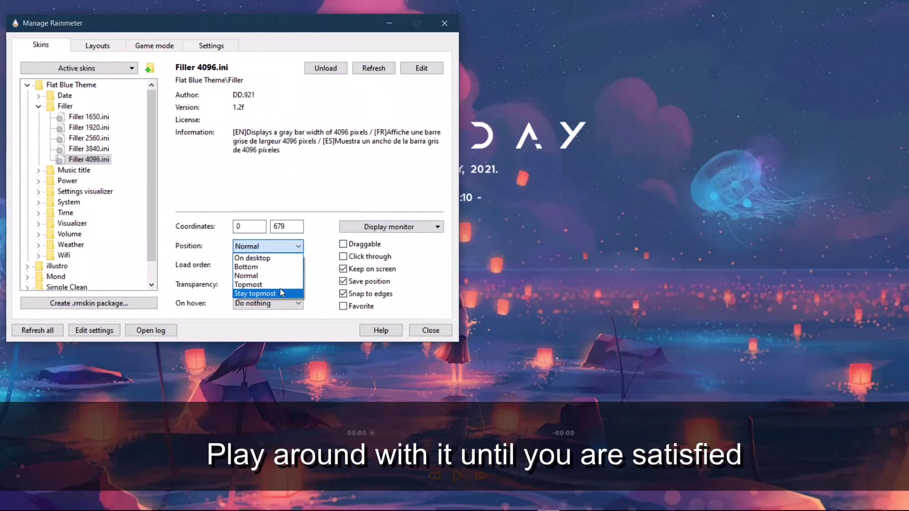
pyautogui.click(285, 259)
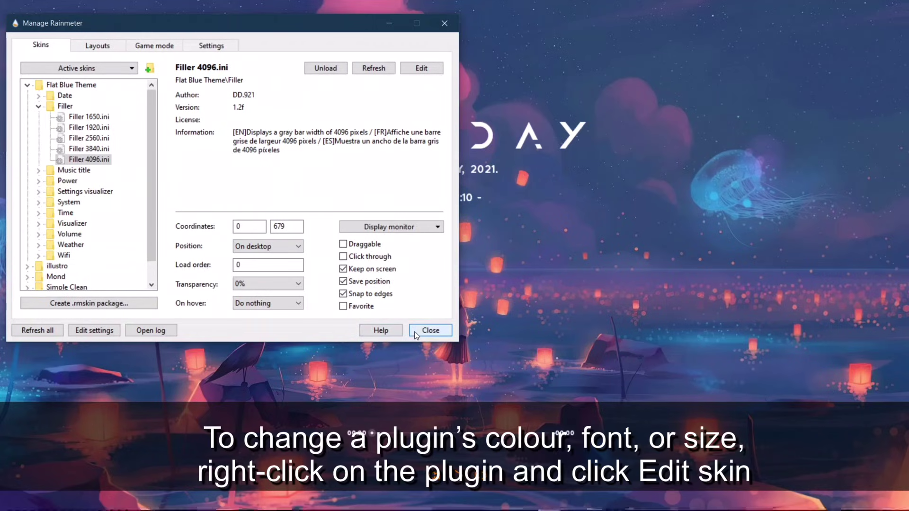
# Step: Close the skin manager and open the Filler 4096 file with Edit skin
pyautogui.click(429, 331)
pyautogui.rightClick(289, 448)
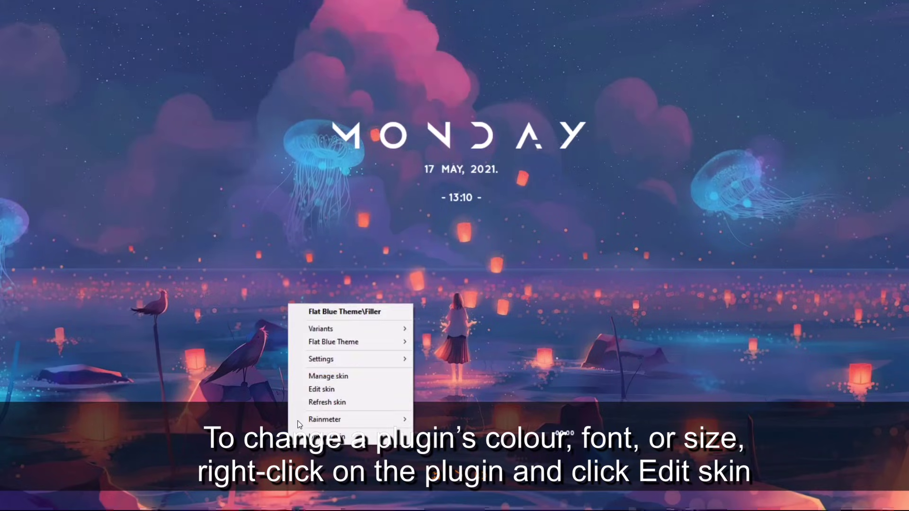
pyautogui.click(354, 387)
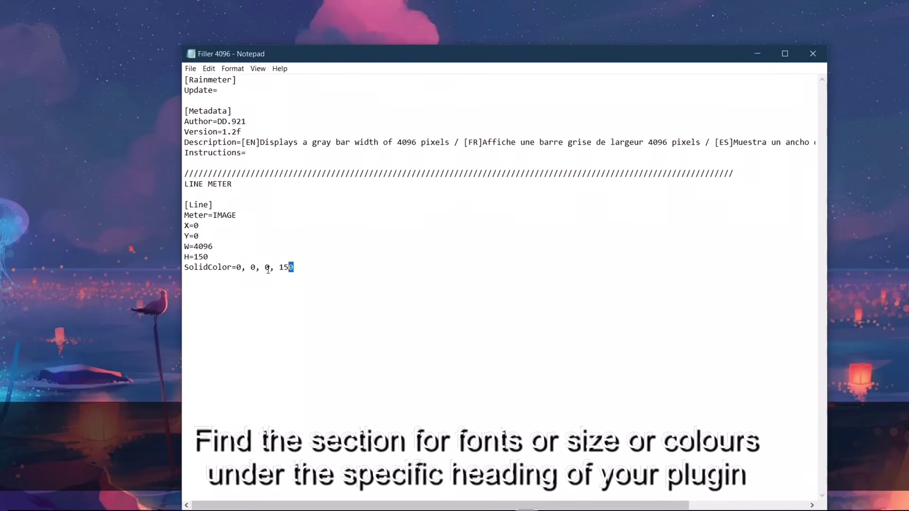
# Step: Locate the SolidColor line and the X–H position and size lines, then return to Chrome
pyautogui.moveTo(268, 270); pyautogui.dragTo(194, 268)
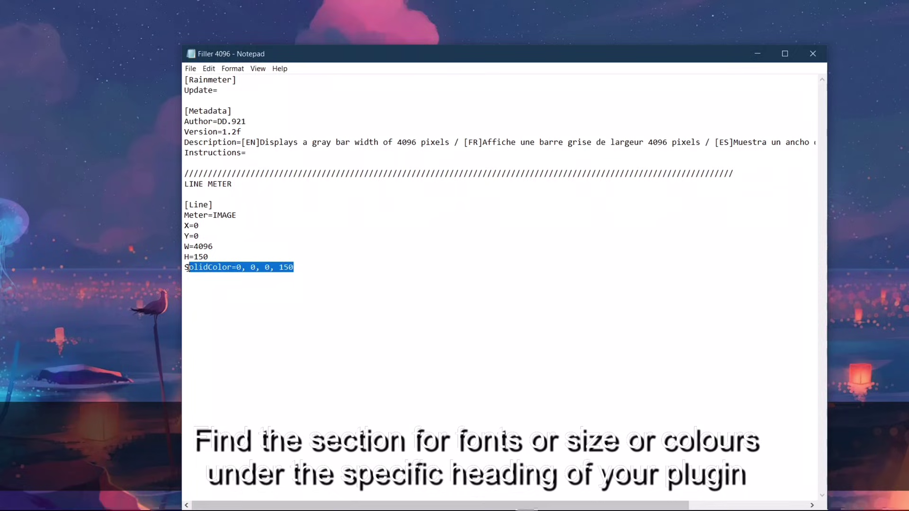
pyautogui.click(256, 208)
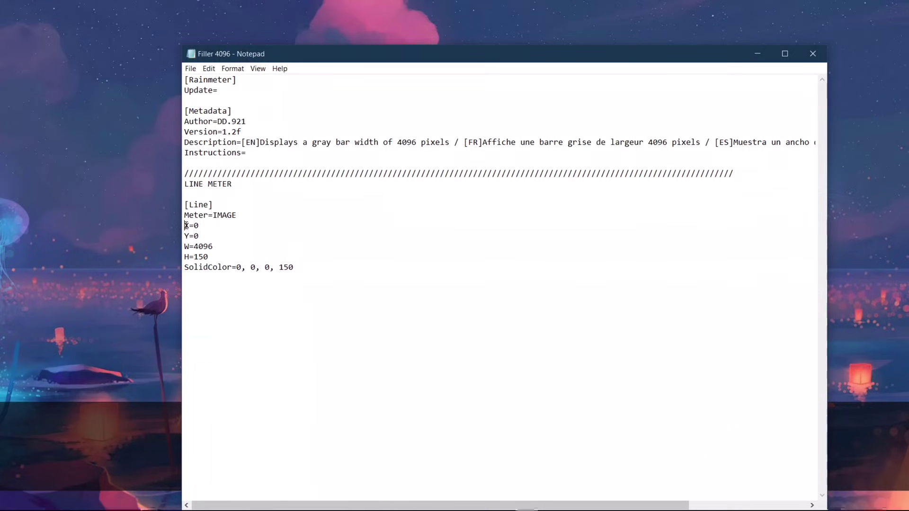
pyautogui.moveTo(186, 226); pyautogui.dragTo(223, 258)
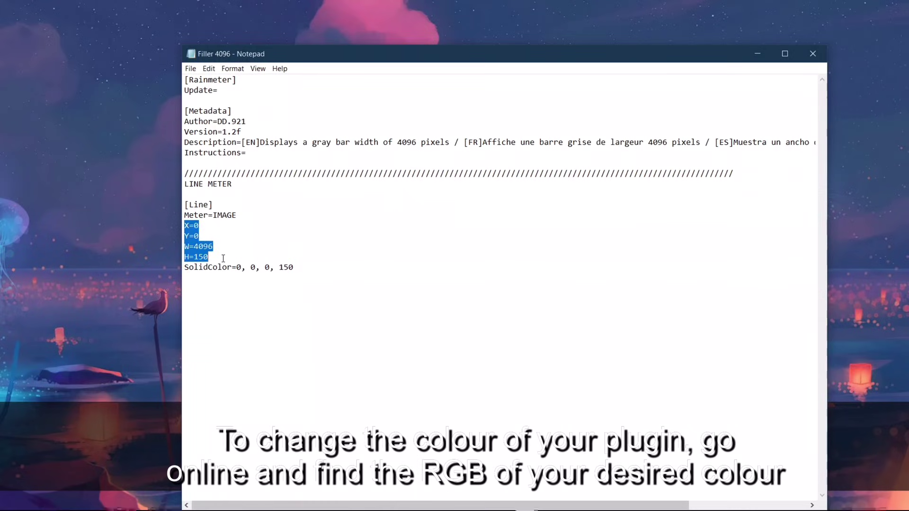
pyautogui.click(309, 232)
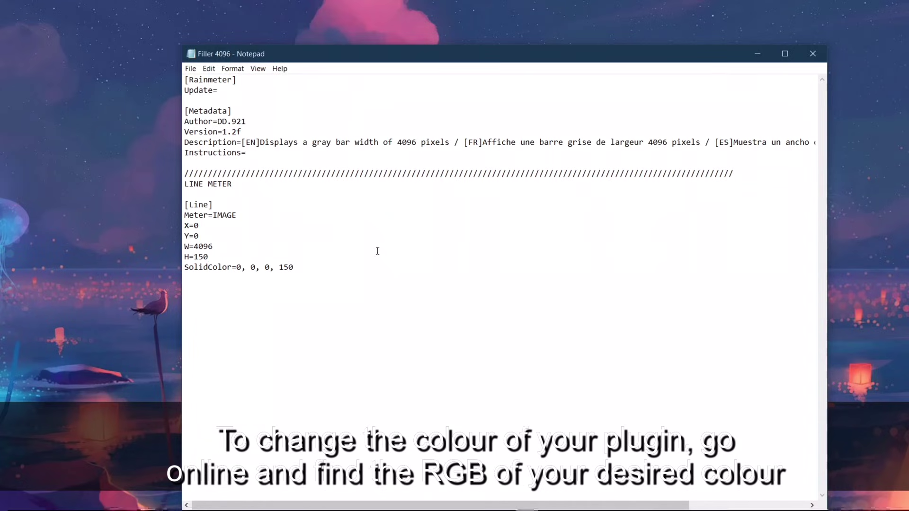
pyautogui.hotkey('alt', 'Tab')
pyautogui.hotkey('alt', 'Tab')
pyautogui.hotkey('alt', 'Tab')
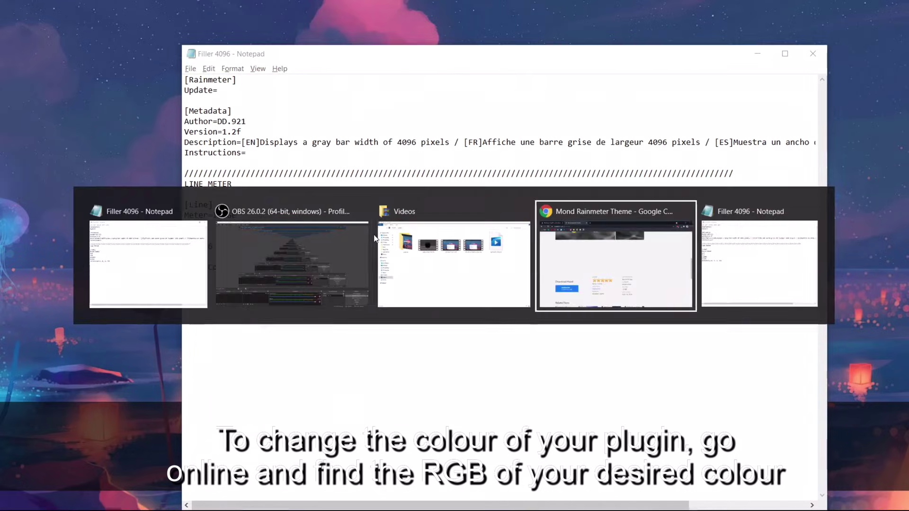
# Step: Open Coolors' trending palettes page in a new tab and dismiss the What's new notice
pyautogui.click(302, 11)
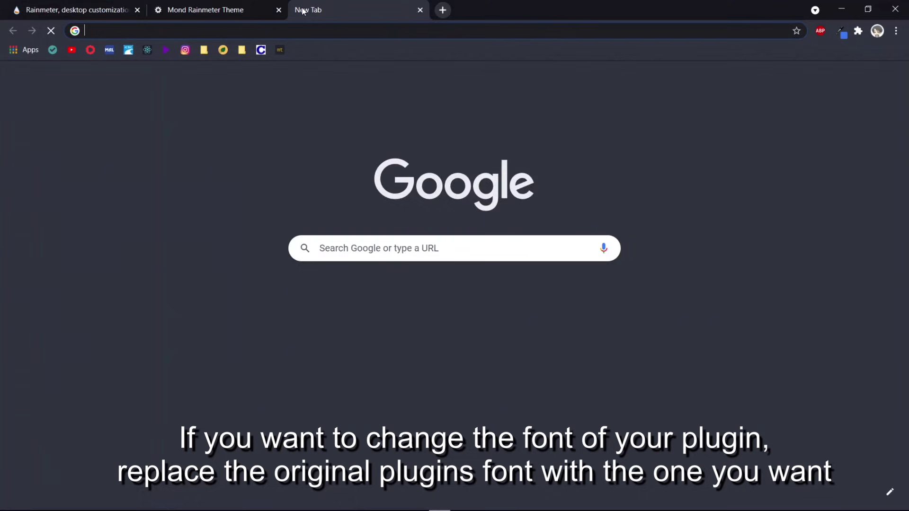
pyautogui.write('color-hex.com/color-palette/83771')
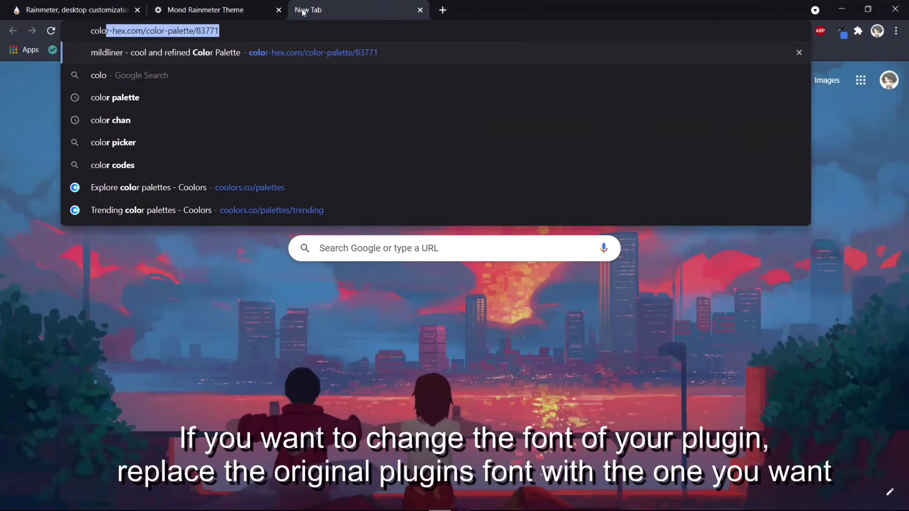
pyautogui.press('Down')
pyautogui.press('Down')
pyautogui.press('Down')
pyautogui.press('Down')
pyautogui.press('Down')
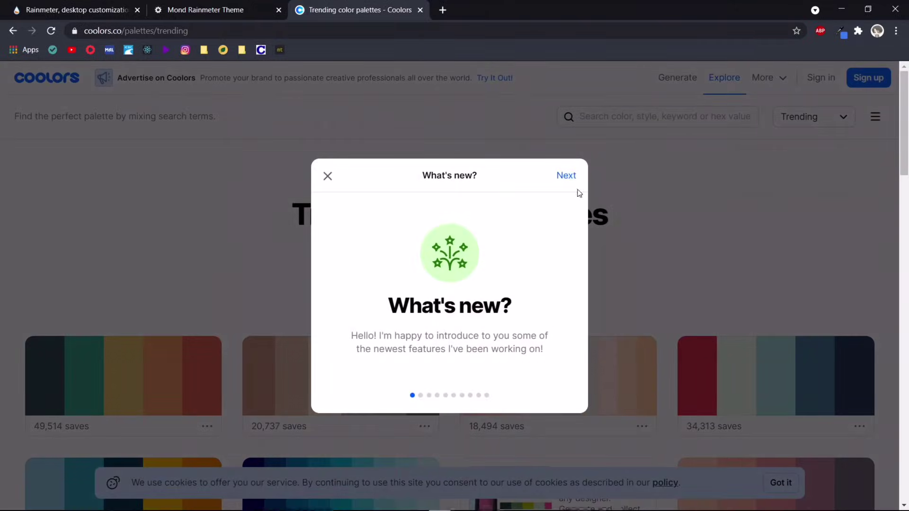
pyautogui.click(326, 176)
pyautogui.scroll(-2, 710, 284)
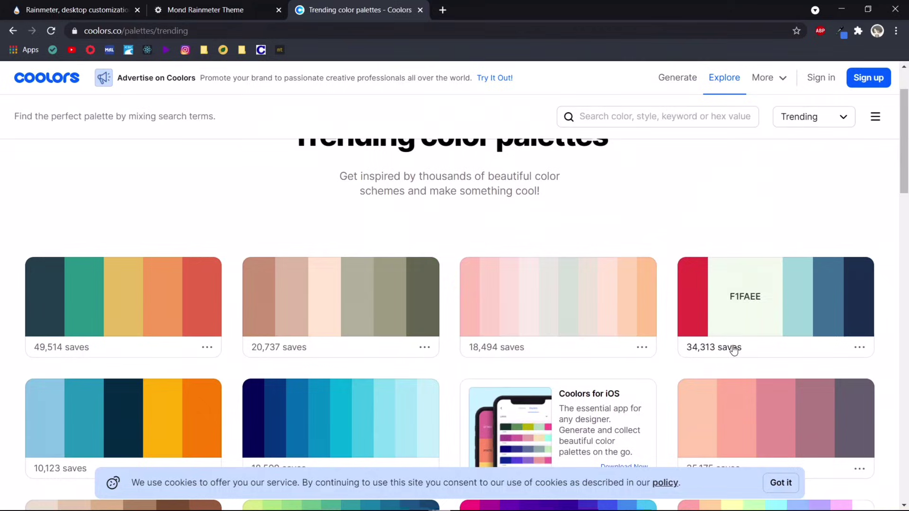
pyautogui.scroll(-2, 743, 349)
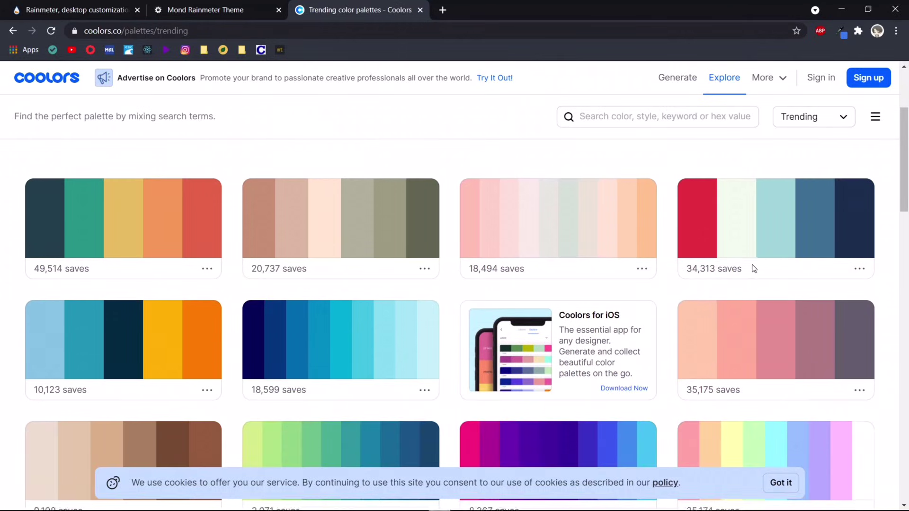
# Step: Open the 34,313-saves palette and copy blue 457B9D's RGB 69, 123, 157
pyautogui.click(728, 271)
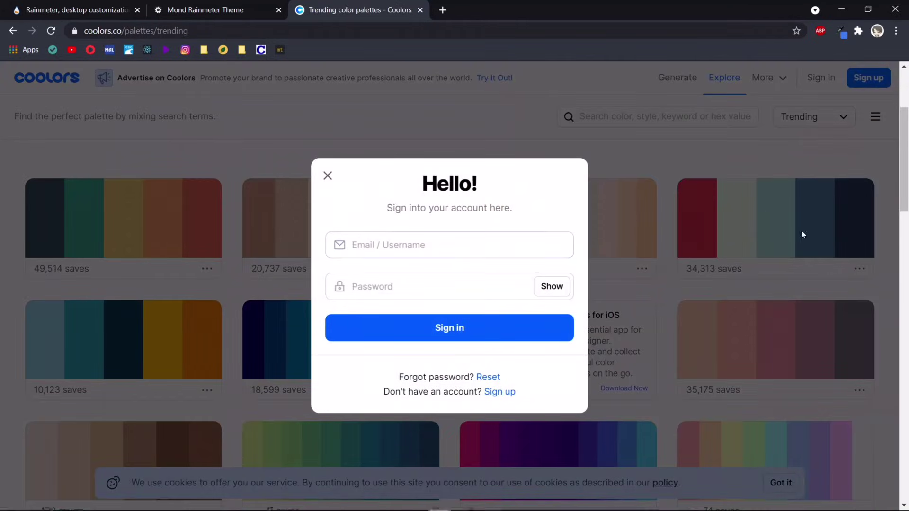
pyautogui.click(334, 181)
pyautogui.click(860, 269)
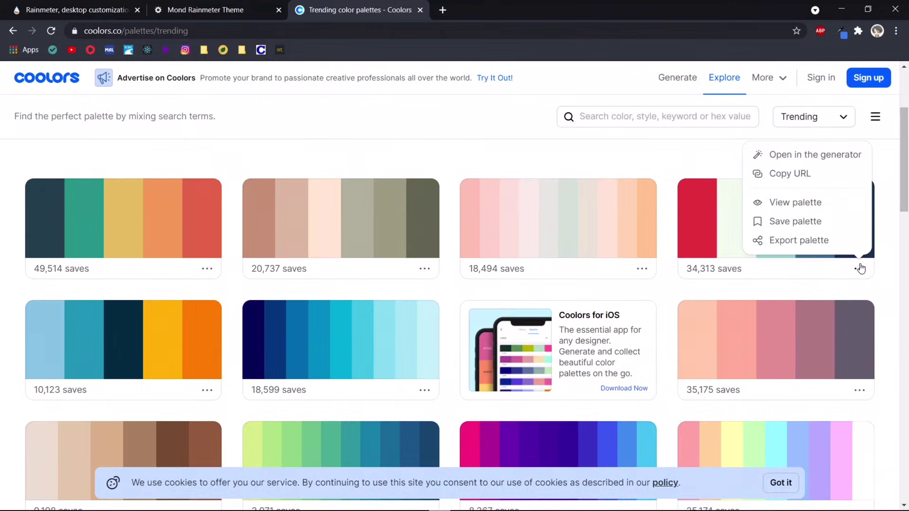
pyautogui.click(828, 205)
pyautogui.click(500, 407)
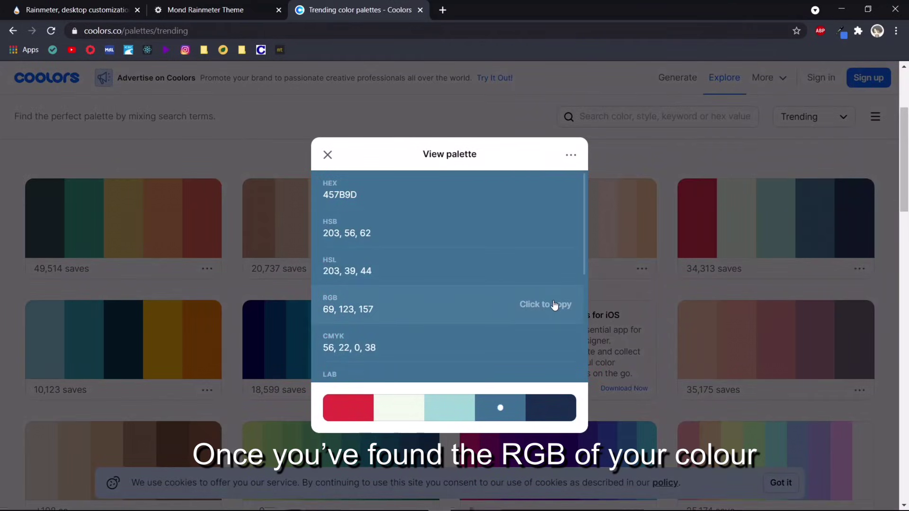
pyautogui.click(554, 306)
# Step: Replace Filler 4096's SolidColor with 69, 123, 157 and save the file
pyautogui.hotkey('alt', 'Tab')
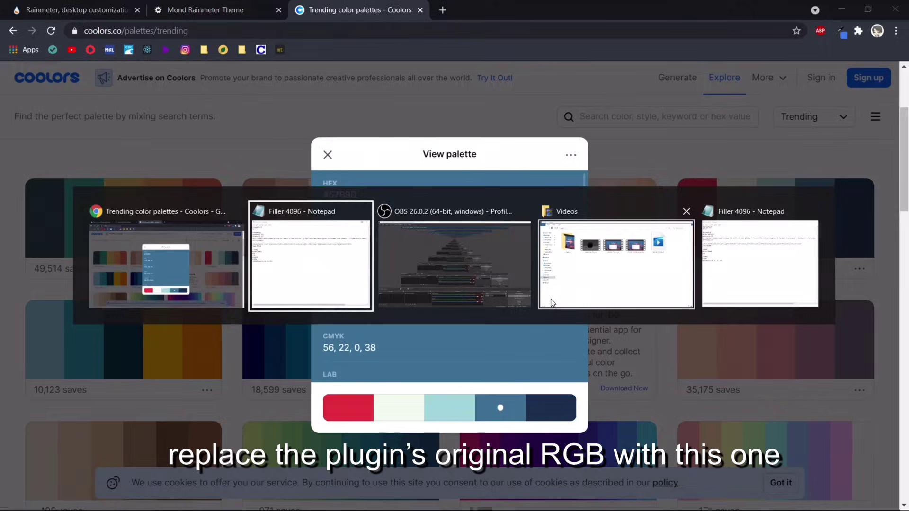
pyautogui.click(288, 287)
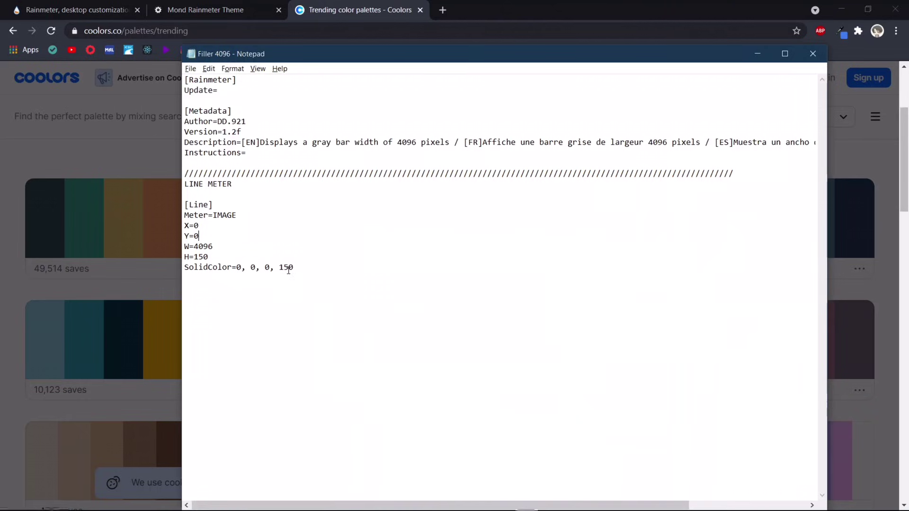
pyautogui.moveTo(200, 273)
pyautogui.mouseDown()
pyautogui.moveTo(184, 268)
pyautogui.moveTo(298, 268)
pyautogui.mouseUp()
pyautogui.click(241, 269)
pyautogui.write('69, 123, 157')
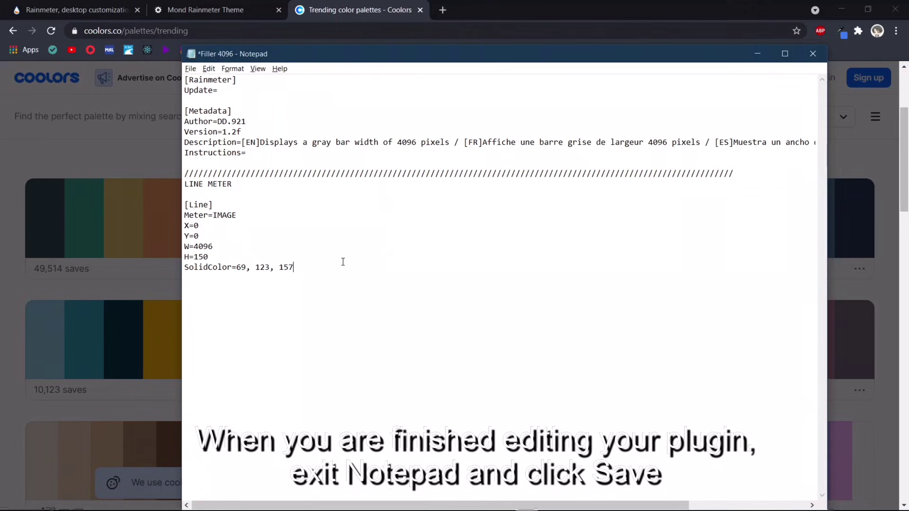
pyautogui.click(812, 53)
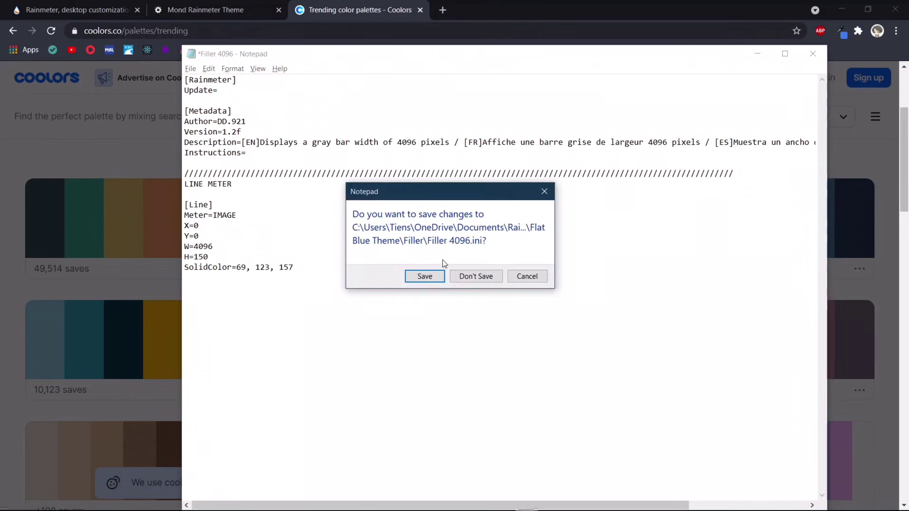
pyautogui.click(432, 276)
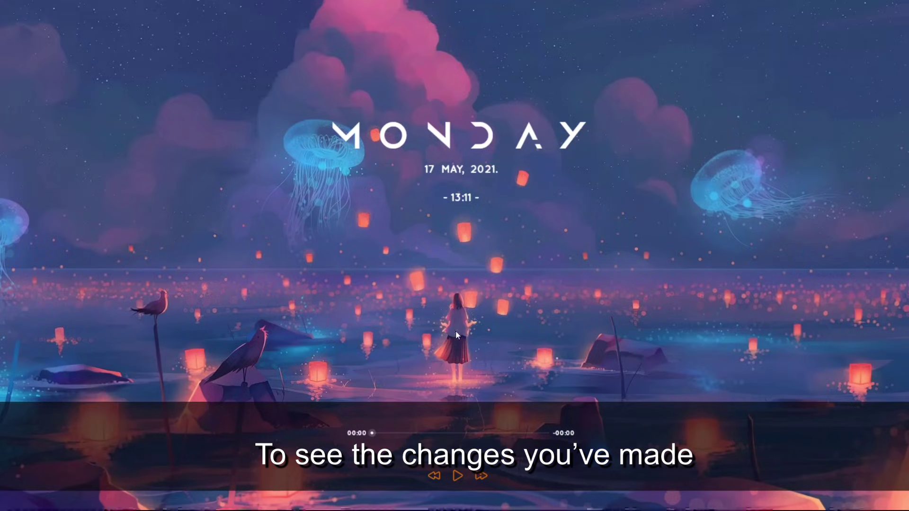
# Step: Refresh the Filler skin so the bar turns blue, then reopen its menu
pyautogui.rightClick(277, 298)
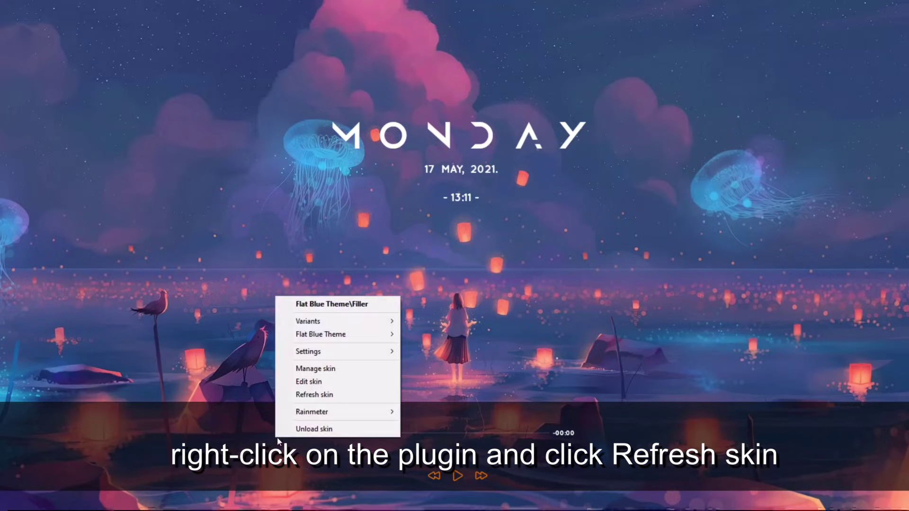
pyautogui.click(316, 395)
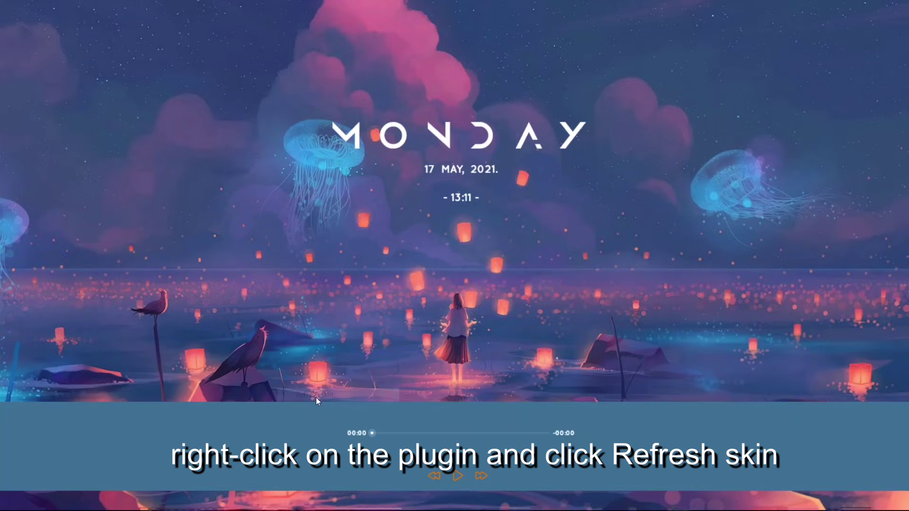
pyautogui.rightClick(303, 422)
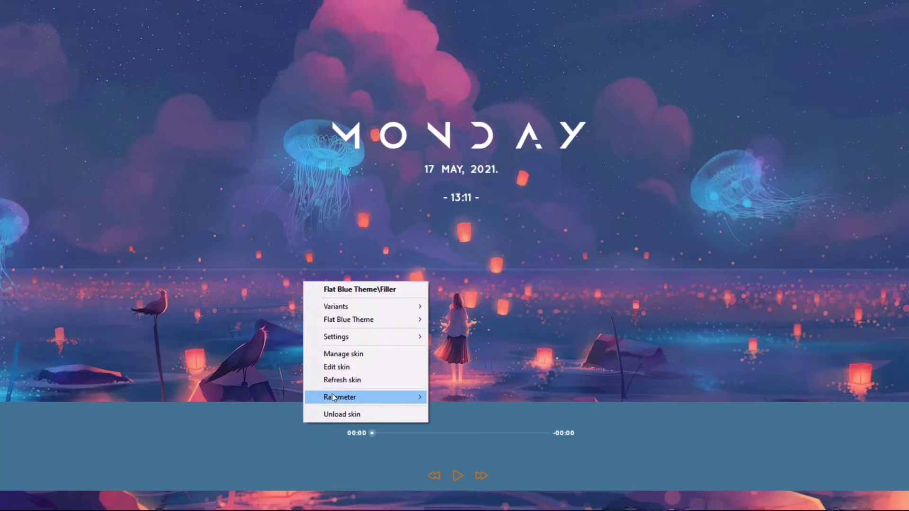
# Step: Change Filler 4096's height value to 200 and save the file
pyautogui.click(332, 367)
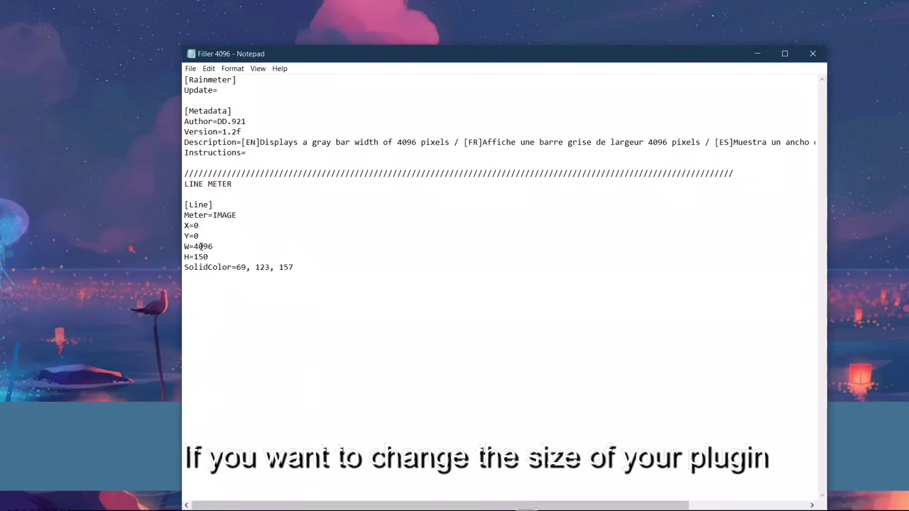
pyautogui.moveTo(195, 247); pyautogui.dragTo(214, 245)
pyautogui.click(210, 254)
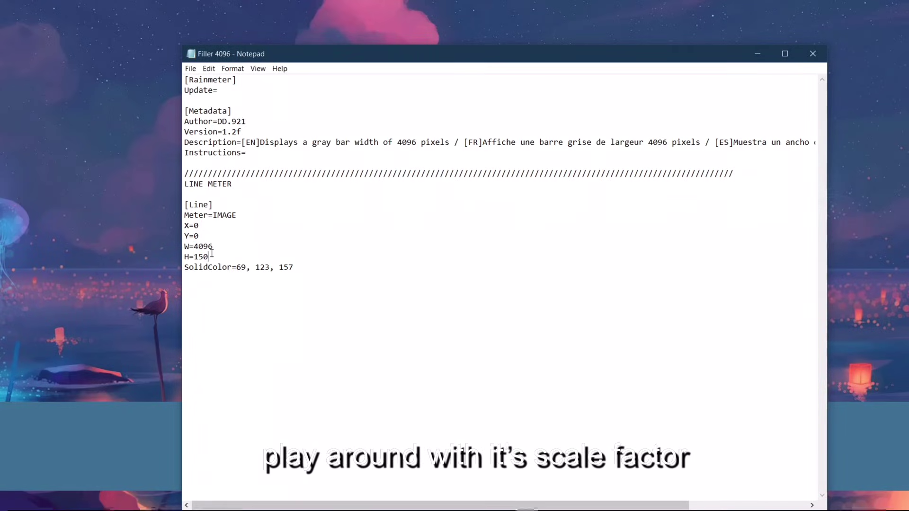
pyautogui.press('BackSpace')
pyautogui.press('BackSpace')
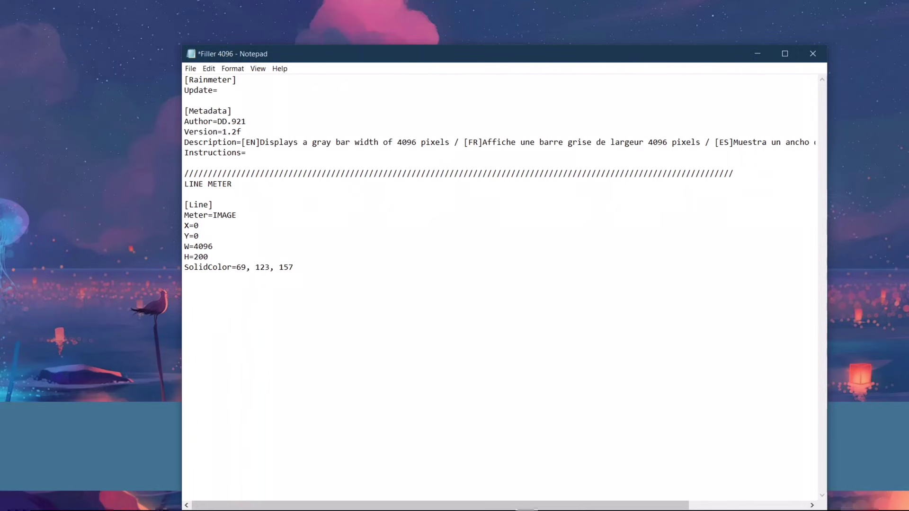
pyautogui.click(813, 53)
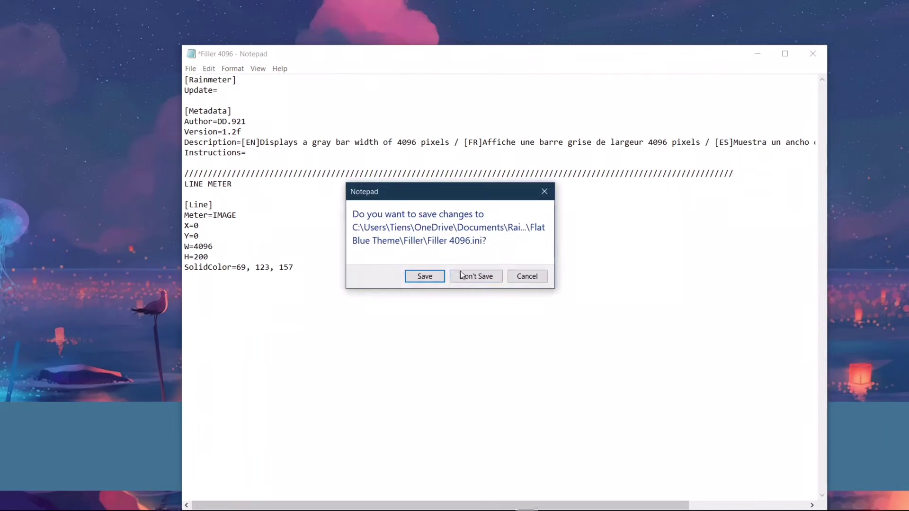
pyautogui.click(430, 279)
# Step: Refresh the Filler skin to show the taller bar, then reopen its menu
pyautogui.rightClick(323, 436)
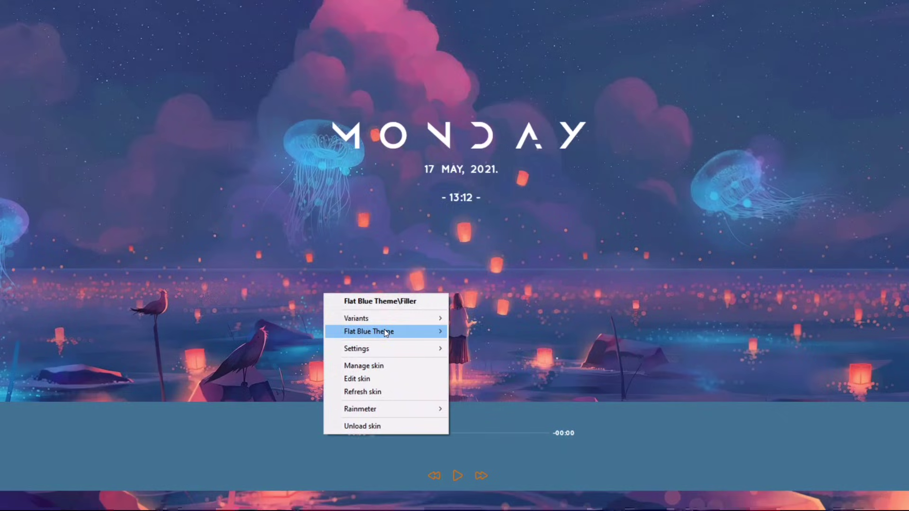
pyautogui.moveTo(384, 331)
pyautogui.click(386, 391)
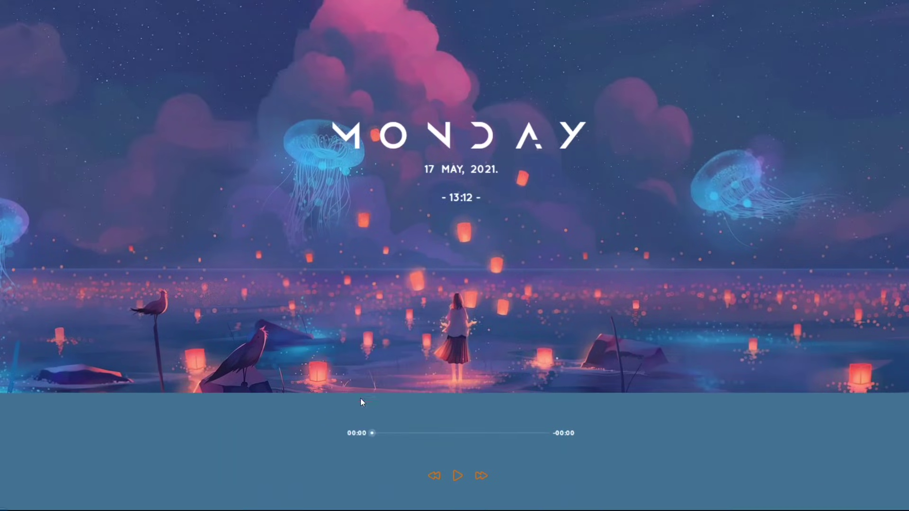
pyautogui.rightClick(251, 428)
# Step: Append a transparency value of 50 to SolidColor, save, and refresh the skin
pyautogui.click(292, 368)
pyautogui.click(313, 268)
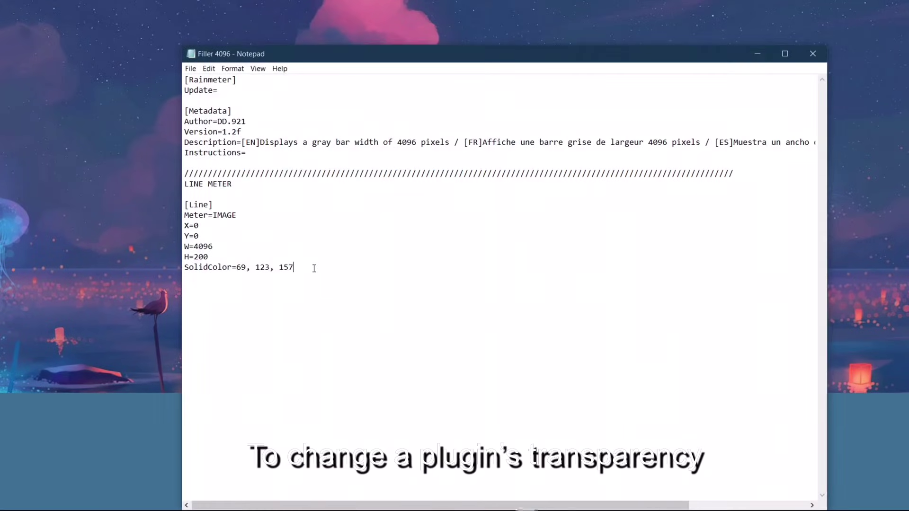
pyautogui.write(', 100')
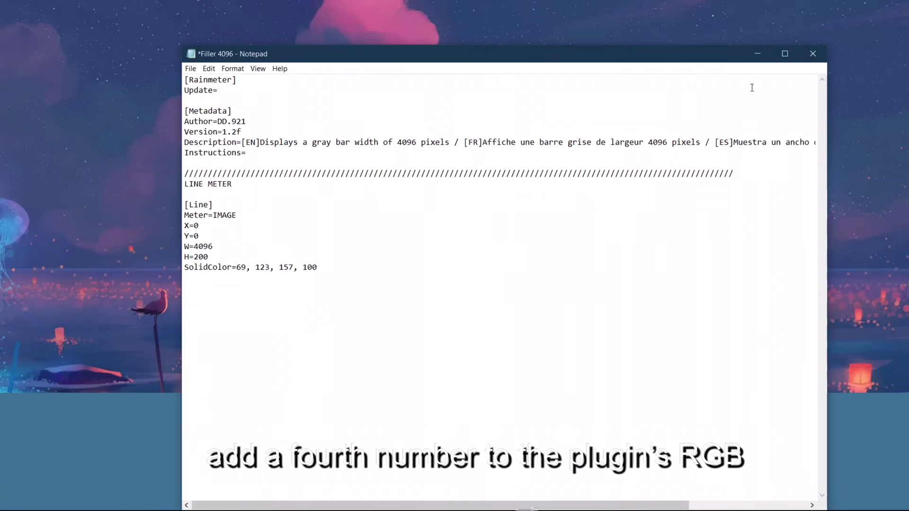
pyautogui.click(812, 54)
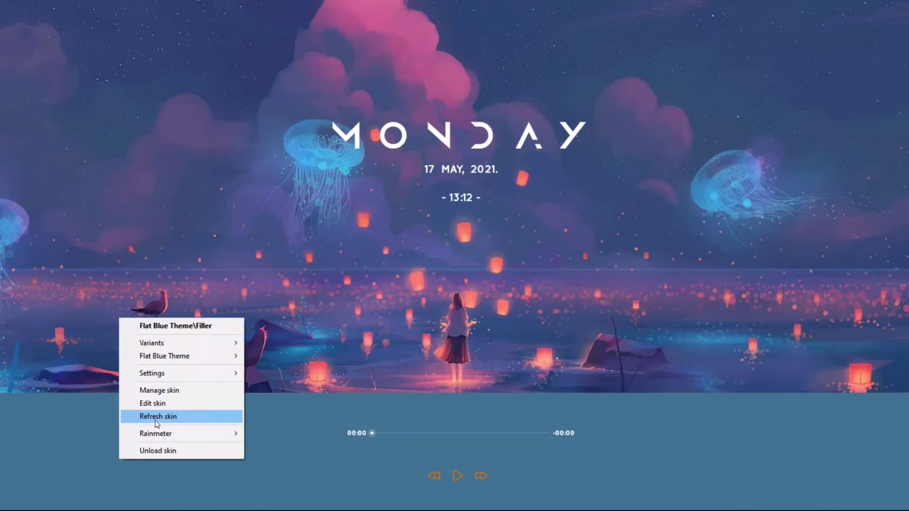
pyautogui.click(156, 419)
# Step: Reopen the Filler file, revise the transparency value, save and refresh the skin
pyautogui.rightClick(166, 422)
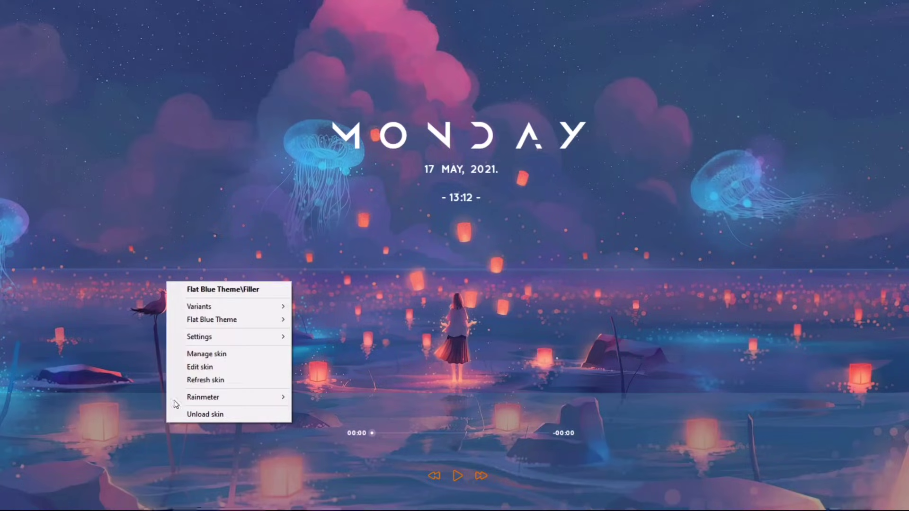
pyautogui.click(200, 367)
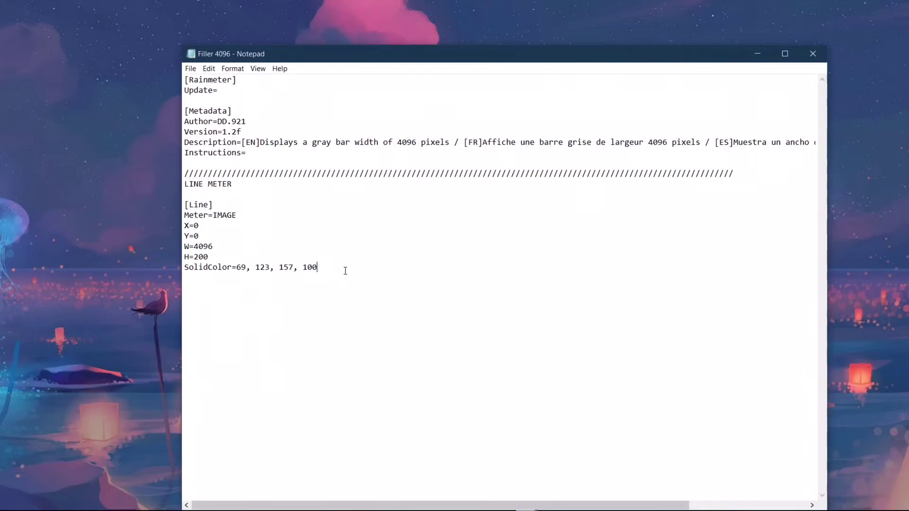
pyautogui.press('BackSpace')
pyautogui.press('BackSpace')
pyautogui.write('5')
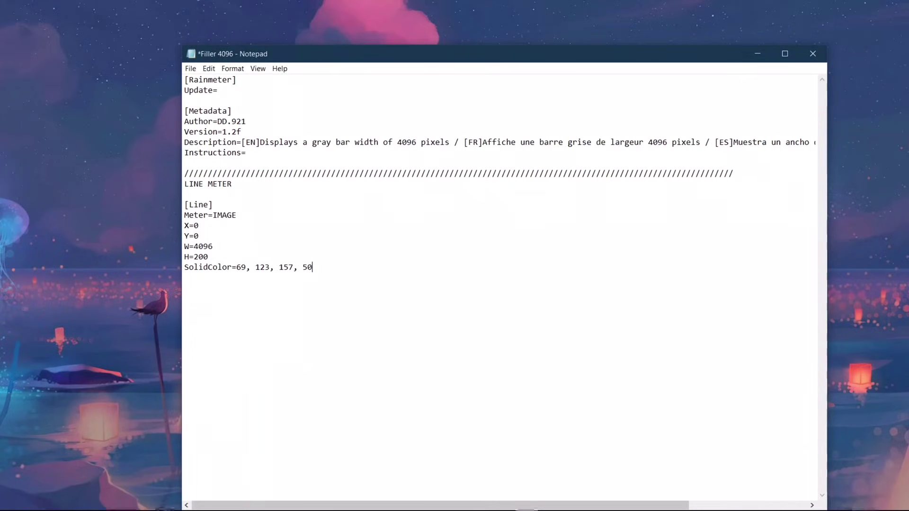
pyautogui.click(812, 53)
pyautogui.click(429, 278)
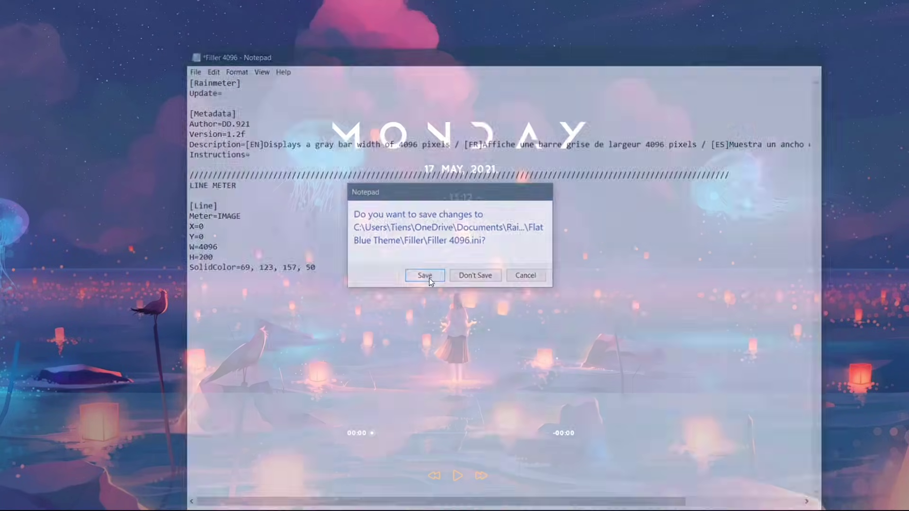
pyautogui.rightClick(161, 307)
pyautogui.click(202, 406)
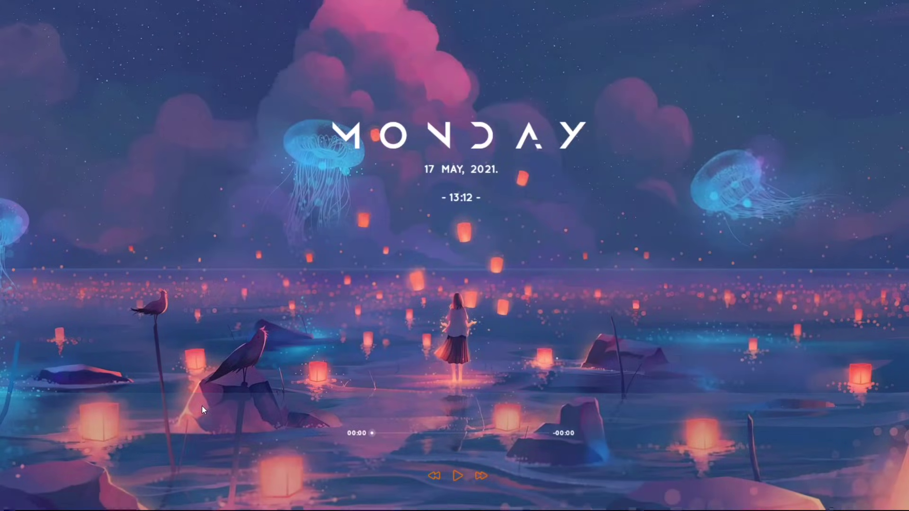
# Step: Edit the SolidColor transparency to 150 and close the file to save it
pyautogui.rightClick(202, 265)
pyautogui.click(255, 363)
pyautogui.rightClick(242, 263)
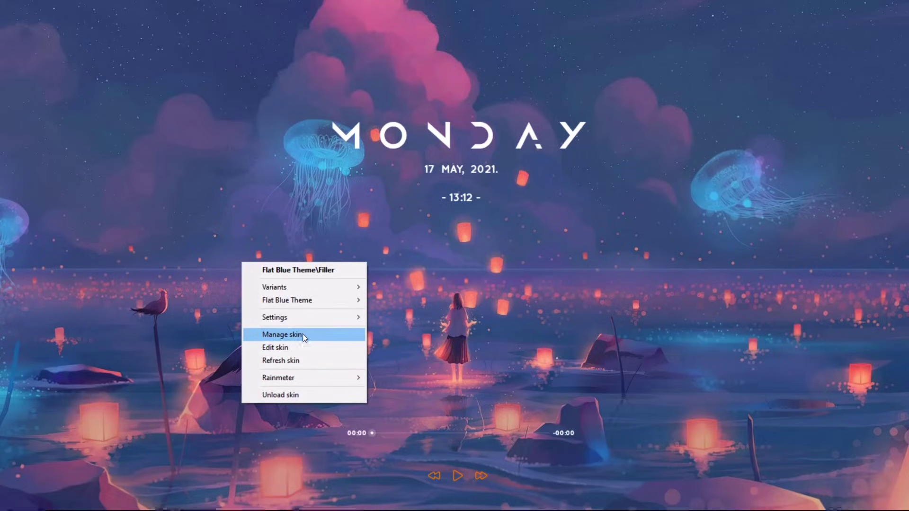
pyautogui.click(306, 347)
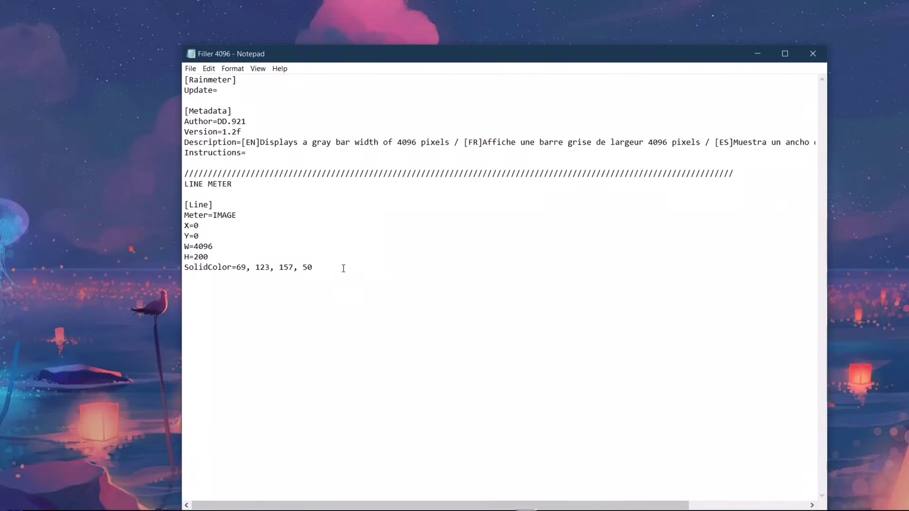
pyautogui.press('BackSpace')
pyautogui.press('BackSpace')
pyautogui.write('1')
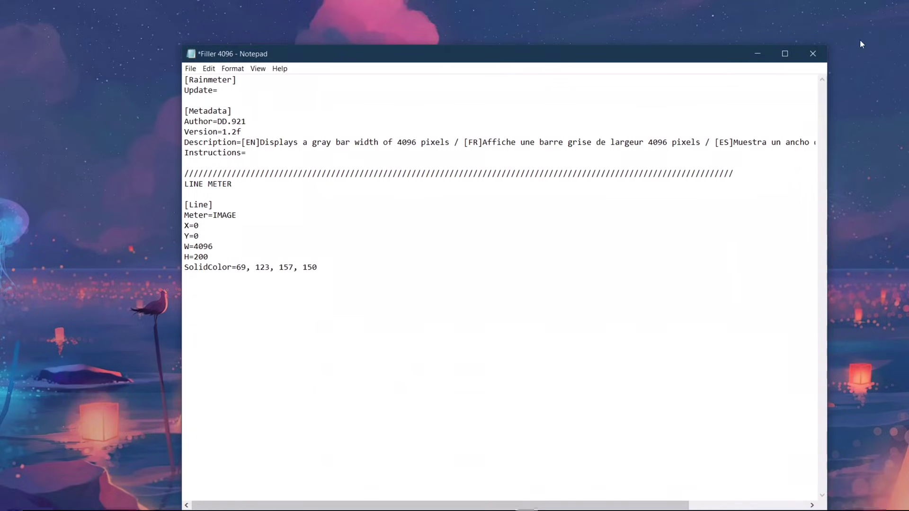
pyautogui.click(812, 53)
# Step: Save the filler skin settings and reload it with the translucent band
pyautogui.click(425, 277)
pyautogui.rightClick(205, 288)
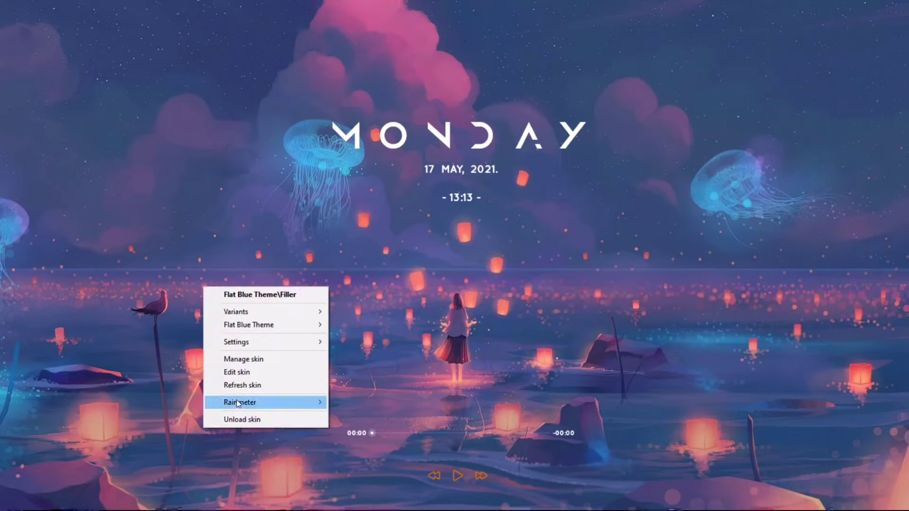
pyautogui.click(246, 383)
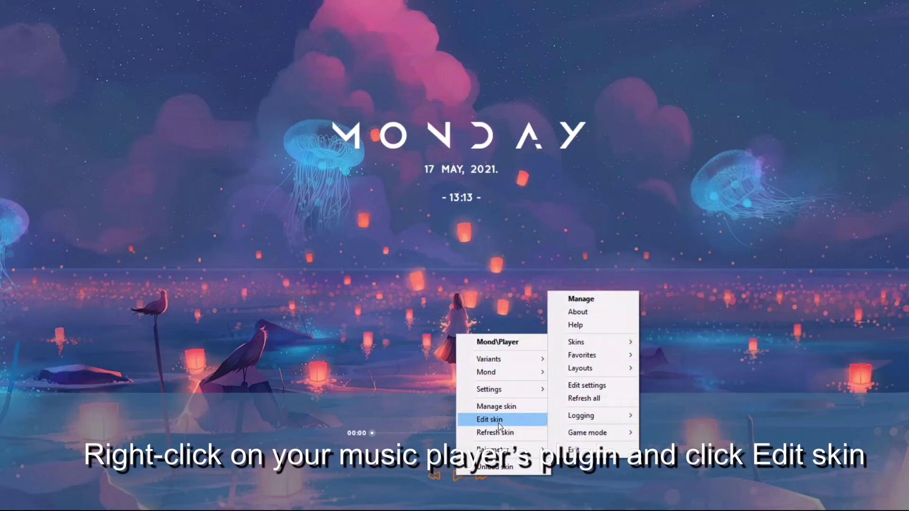
# Step: In Player.ini, replace #Player# with Spotify in the MeasureArtist and MeasureAlbum sections
pyautogui.click(501, 419)
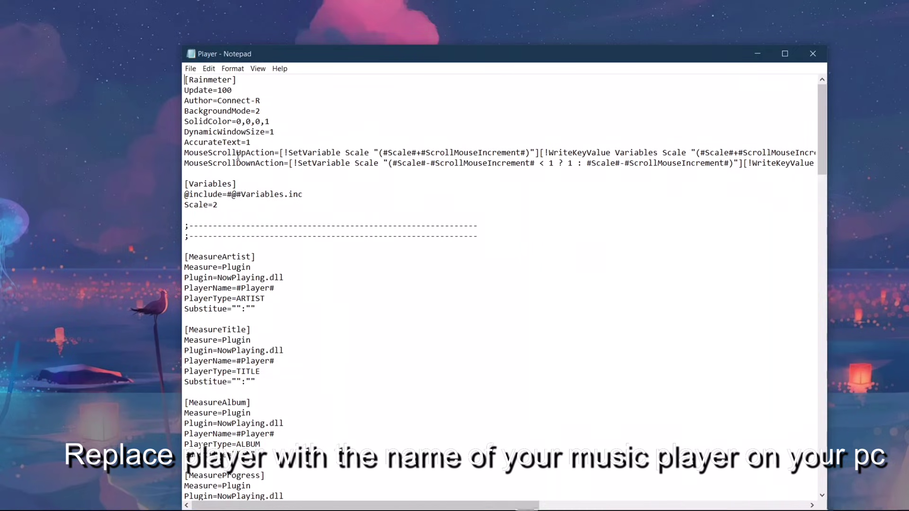
pyautogui.moveTo(236, 288); pyautogui.dragTo(294, 284)
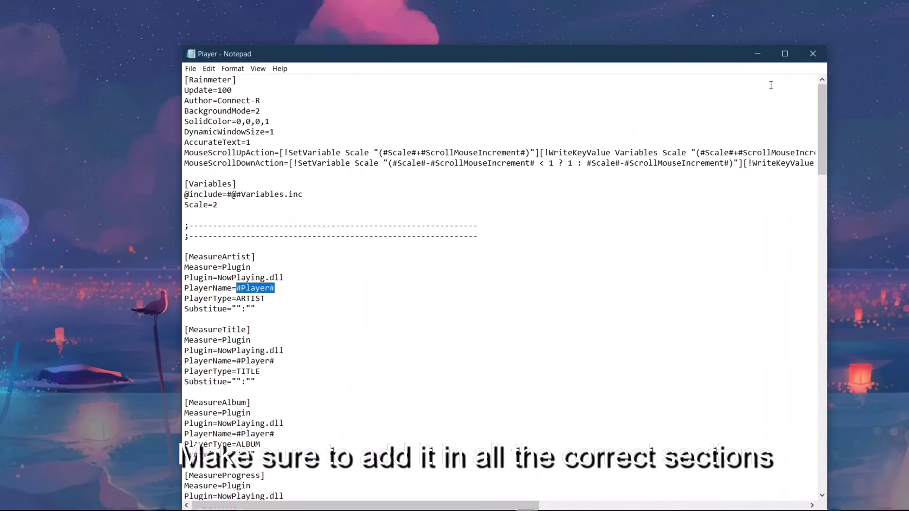
pyautogui.write('Spotif')
pyautogui.scroll(-1, 234, 323)
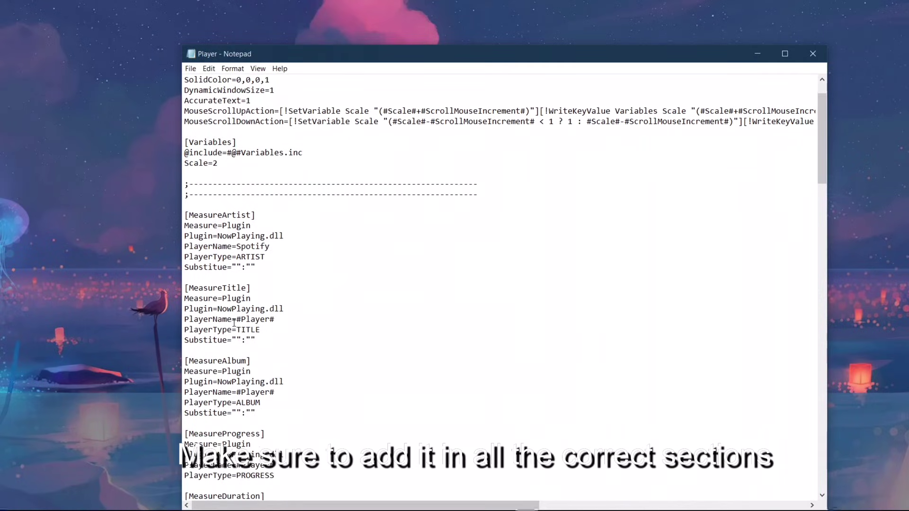
pyautogui.moveTo(236, 318); pyautogui.dragTo(275, 319)
pyautogui.write('Spotif')
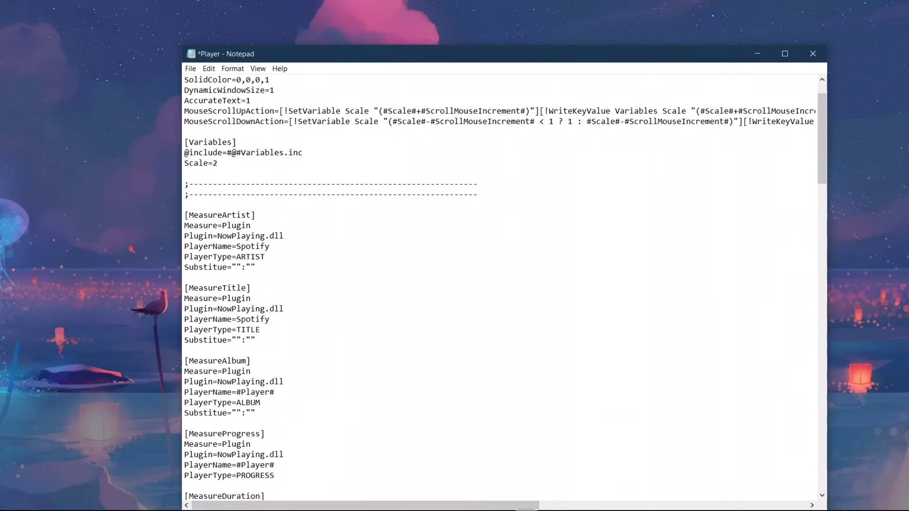
pyautogui.moveTo(237, 392); pyautogui.dragTo(276, 392)
pyautogui.write('Spotif')
pyautogui.scroll(-1, 285, 393)
pyautogui.write('S')
pyautogui.moveTo(236, 423)
pyautogui.mouseDown()
pyautogui.moveTo(275, 423)
pyautogui.moveTo(276, 444)
pyautogui.mouseUp()
pyautogui.scroll(-1, 285, 426)
pyautogui.write('Spot')
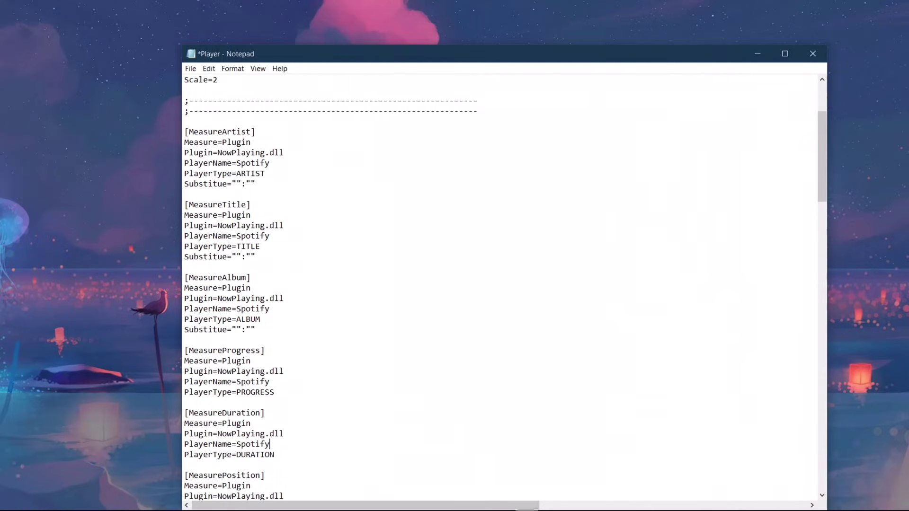
pyautogui.scroll(-1, 308, 432)
pyautogui.scroll(-3, 284, 319)
pyautogui.scroll(-1, 285, 266)
pyautogui.moveTo(237, 299); pyautogui.dragTo(275, 298)
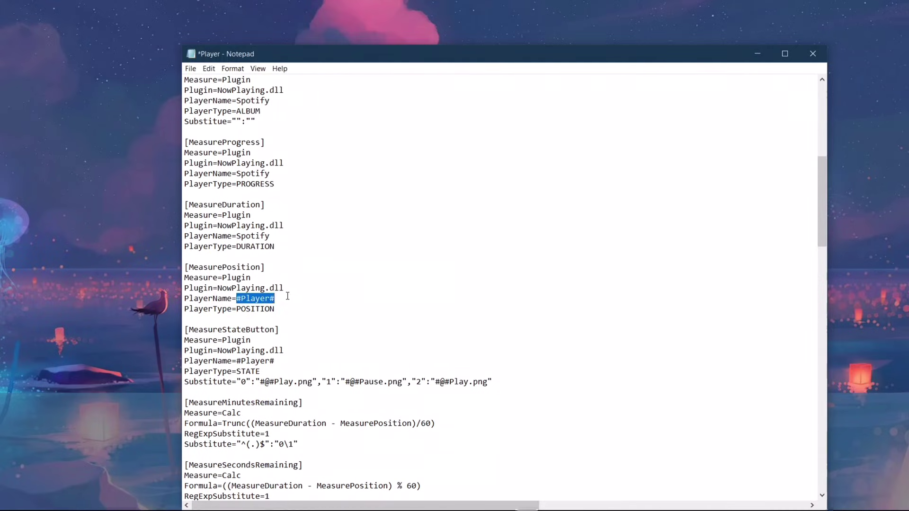
pyautogui.write('Spotify')
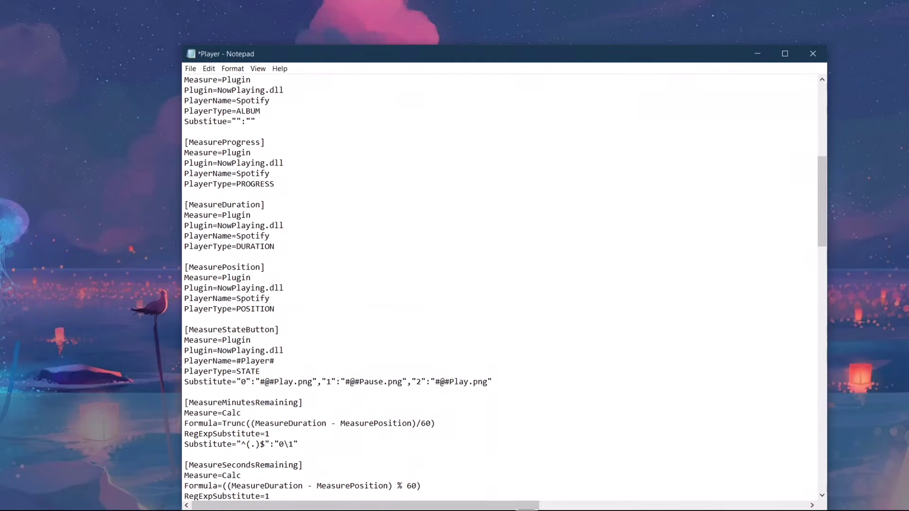
pyautogui.scroll(-3, 284, 319)
pyautogui.moveTo(236, 277); pyautogui.dragTo(276, 277)
pyautogui.write('Spotify')
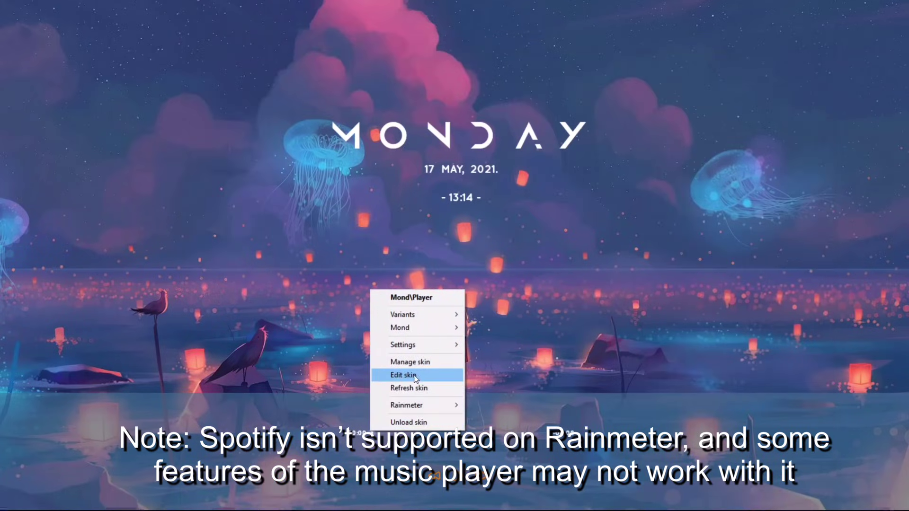
# Step: Refresh the Mond Player skin to show the Spotify track, then reopen Player.ini
pyautogui.click(418, 389)
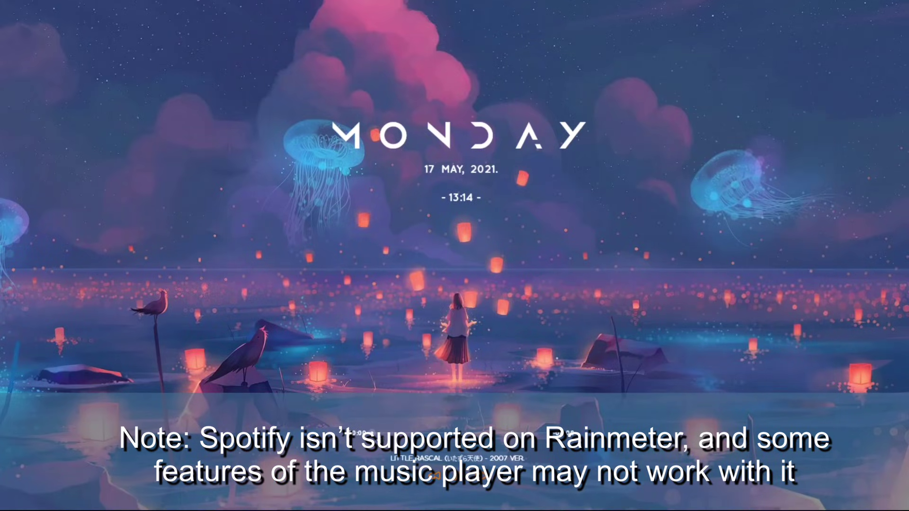
pyautogui.rightClick(363, 432)
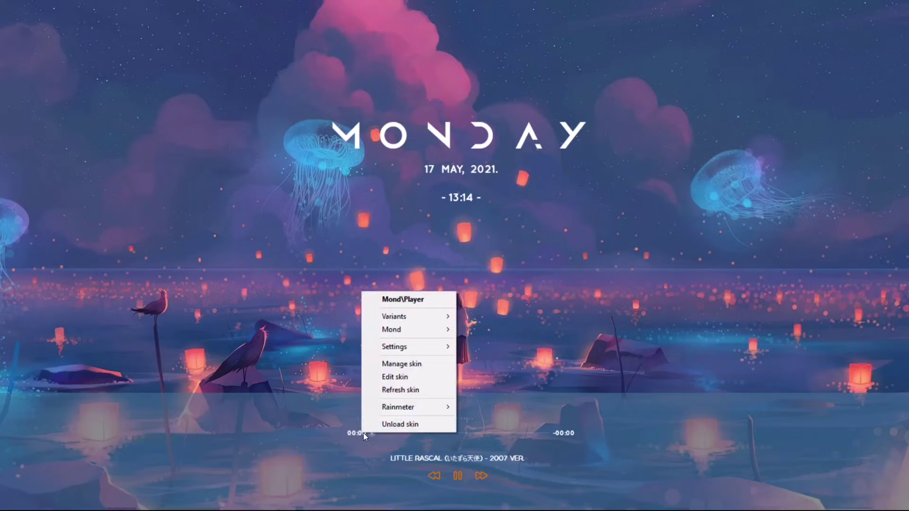
pyautogui.click(402, 380)
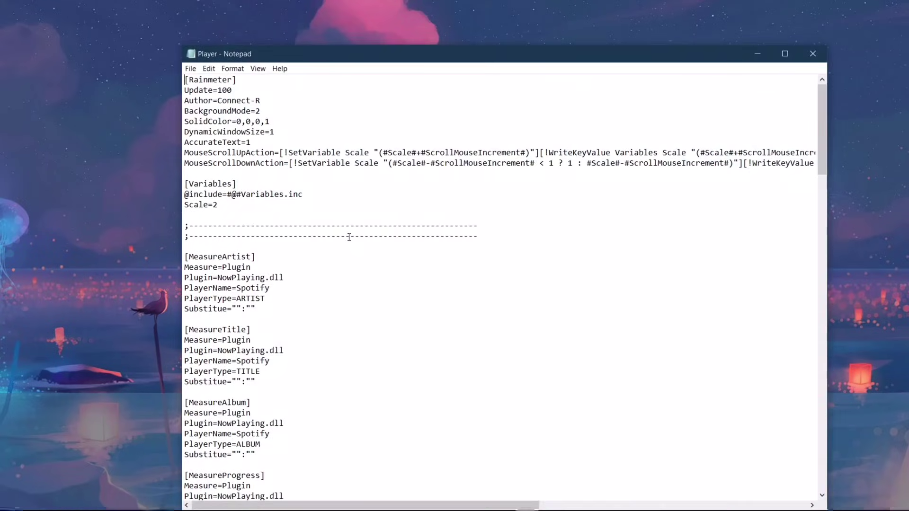
pyautogui.scroll(-3, 289, 265)
pyautogui.scroll(-1, 285, 283)
pyautogui.scroll(-2, 283, 307)
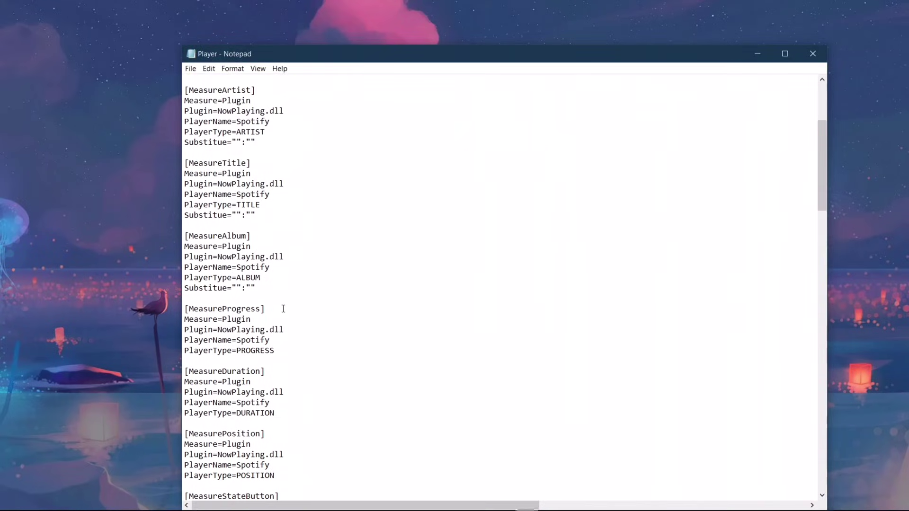
pyautogui.scroll(-3, 283, 307)
pyautogui.scroll(-3, 283, 308)
pyautogui.scroll(-3, 283, 308)
pyautogui.scroll(-4, 283, 307)
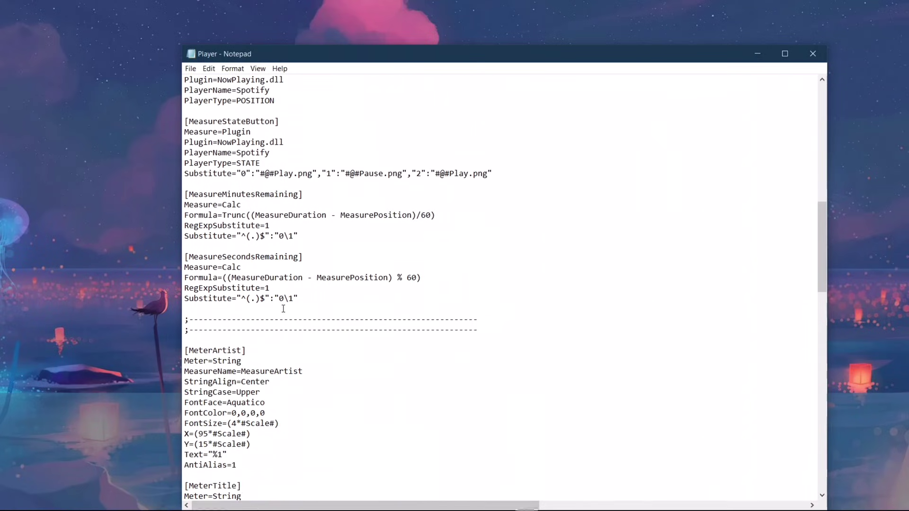
pyautogui.scroll(-7, 282, 307)
pyautogui.scroll(-5, 282, 308)
pyautogui.scroll(-2, 281, 308)
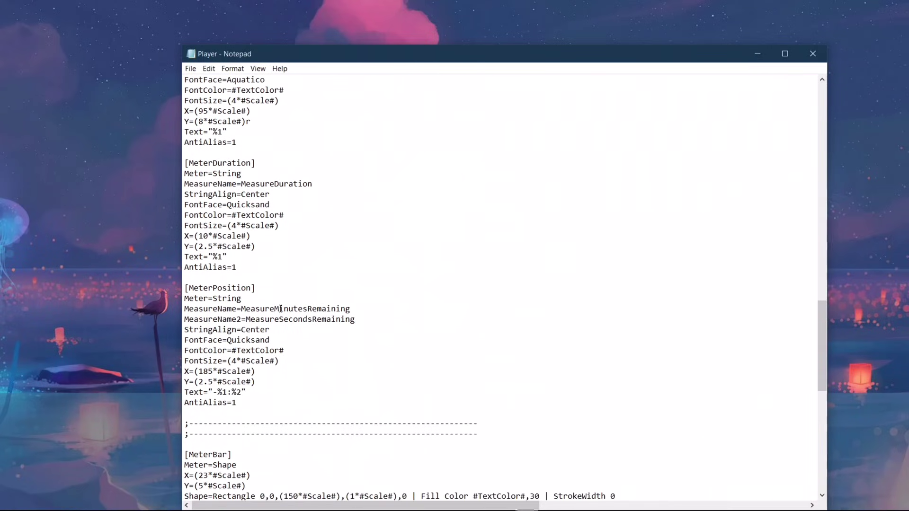
pyautogui.scroll(-9, 281, 309)
pyautogui.scroll(-4, 280, 309)
pyautogui.scroll(-1, 277, 309)
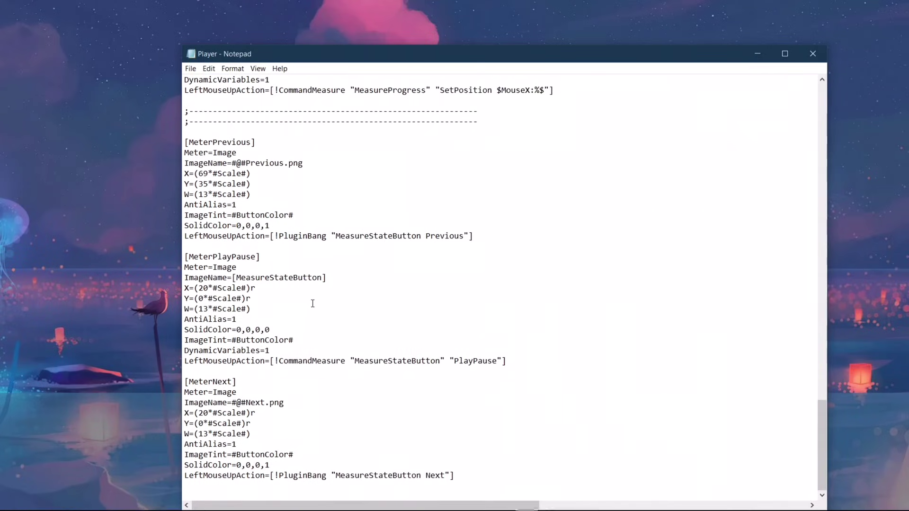
pyautogui.scroll(9, 315, 304)
pyautogui.scroll(16, 316, 304)
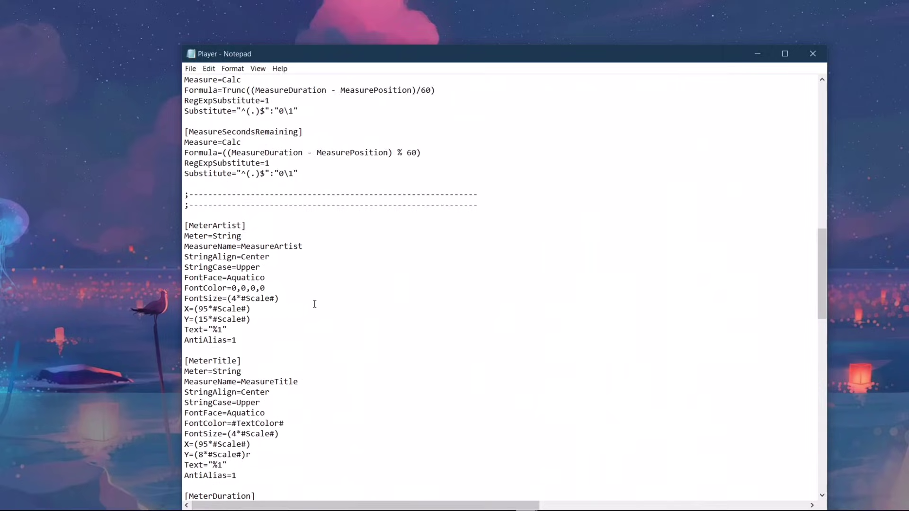
pyautogui.scroll(15, 314, 302)
pyautogui.scroll(-2, 311, 300)
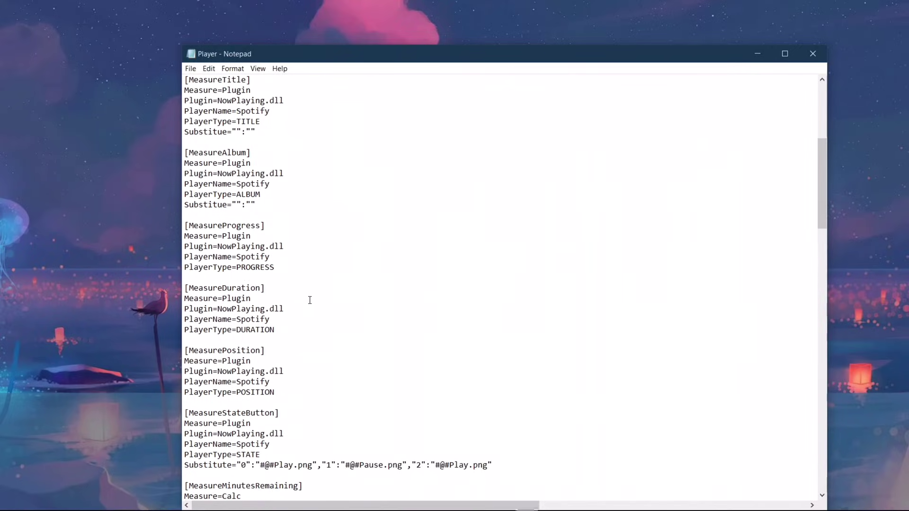
pyautogui.scroll(-1, 310, 300)
pyautogui.scroll(9, 310, 300)
# Step: Close Player.ini after confirming every PlayerName is set to Spotify
pyautogui.click(813, 54)
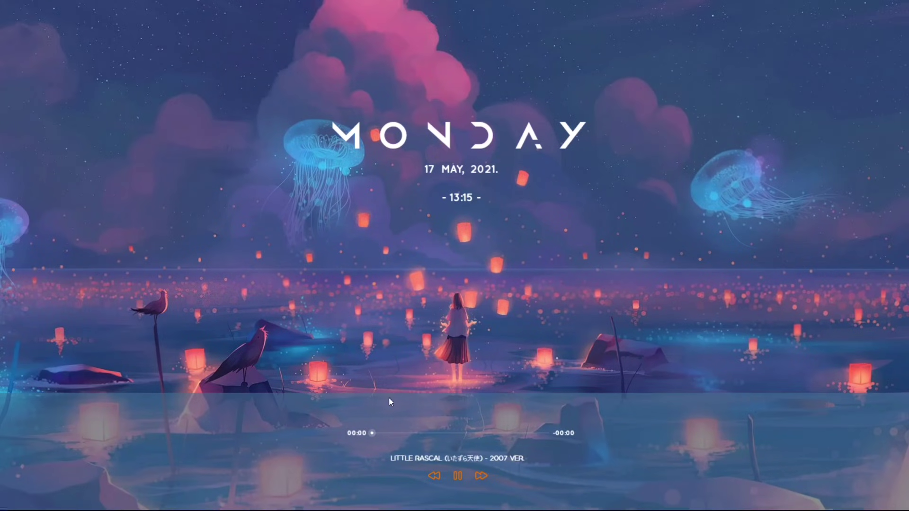
pyautogui.write('weather r')
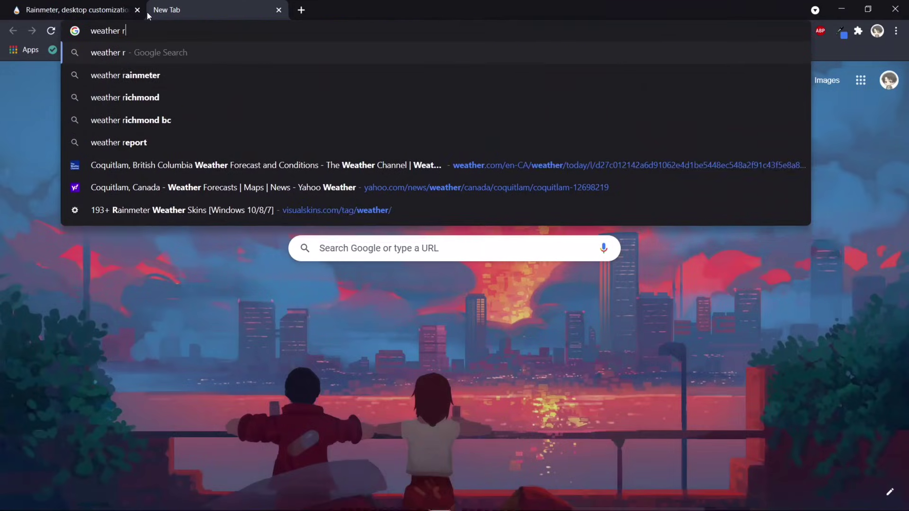
pyautogui.write('ainmeter')
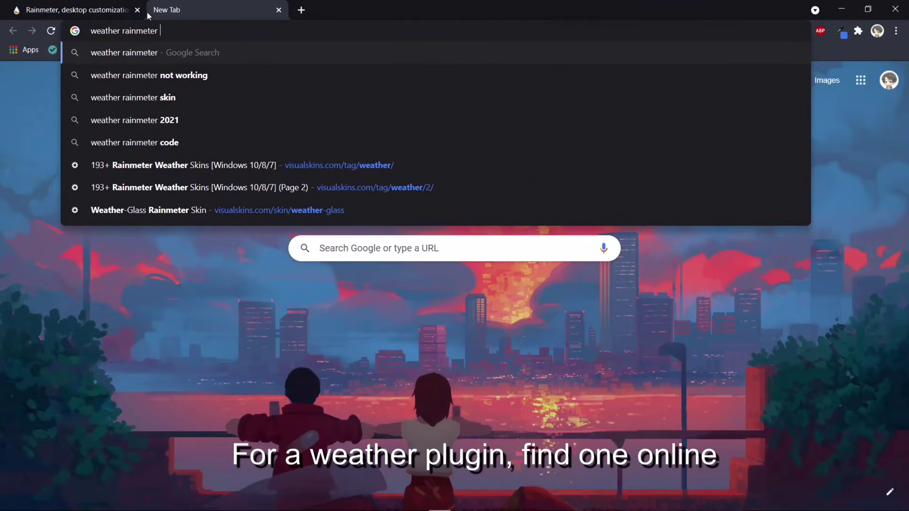
pyautogui.write(' 2021')
# Step: Search 'weather rainmeter 2021' and download JDWS-02 from DeviantArt via the Reddit suite post
pyautogui.press('Return')
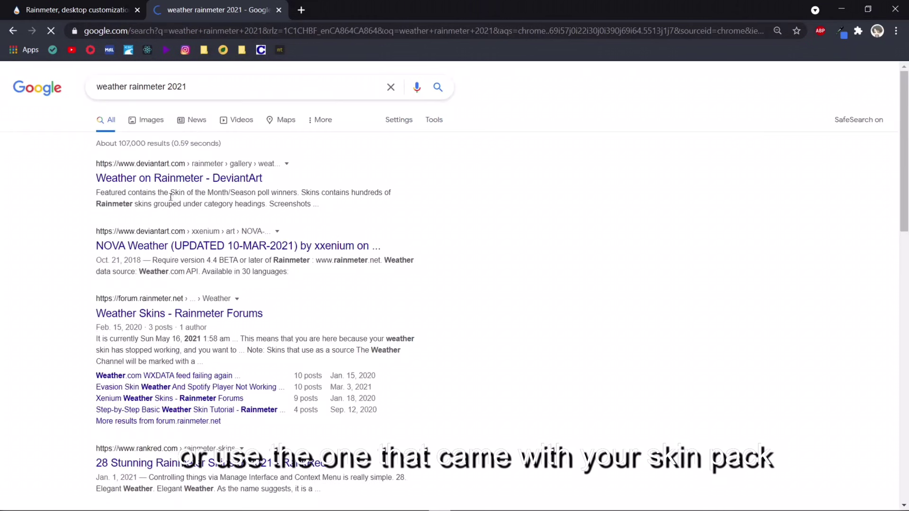
pyautogui.scroll(-2, 205, 204)
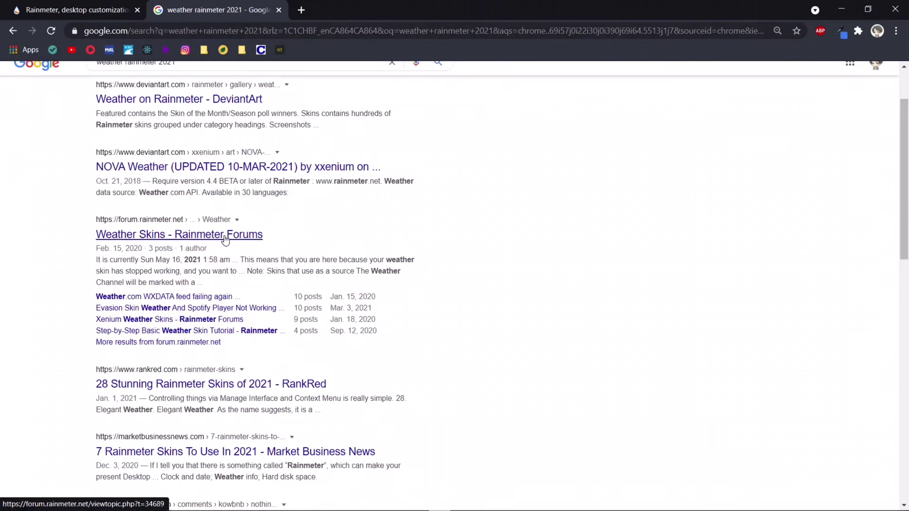
pyautogui.scroll(-2, 232, 275)
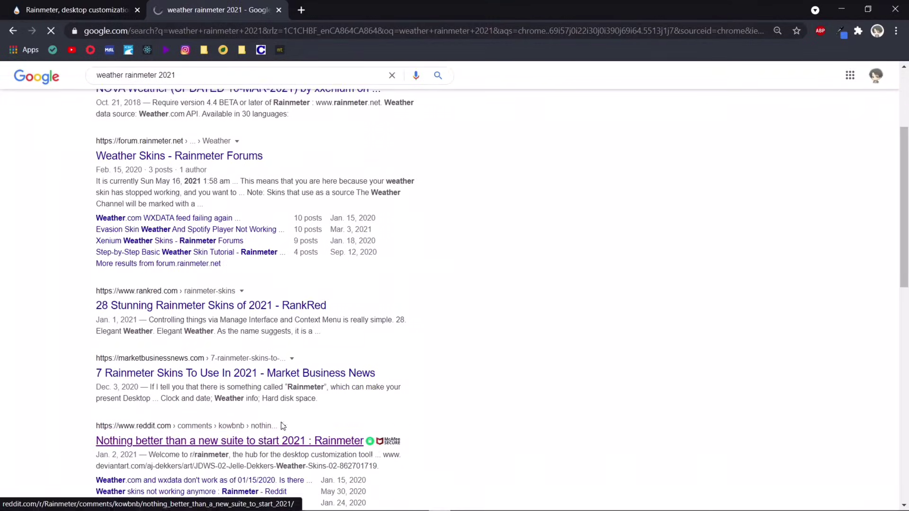
pyautogui.scroll(-2, 397, 219)
pyautogui.scroll(-2, 397, 218)
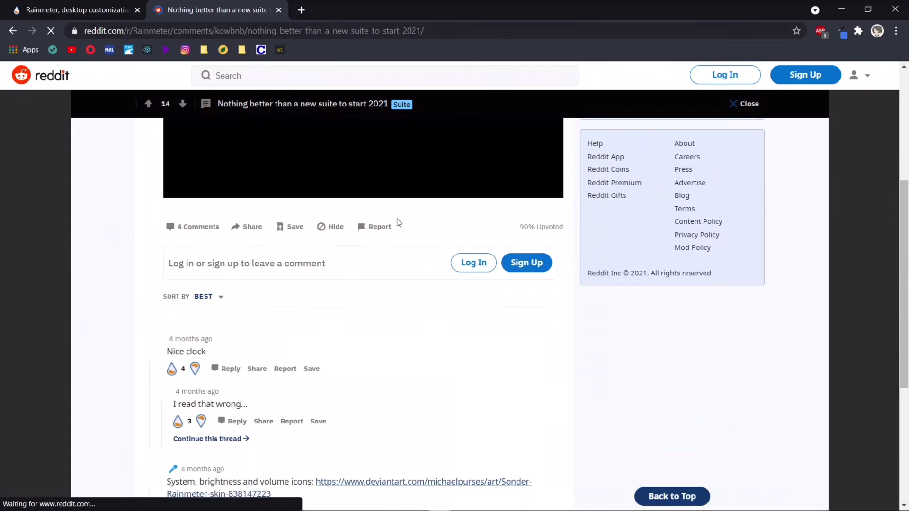
pyautogui.scroll(-2, 397, 222)
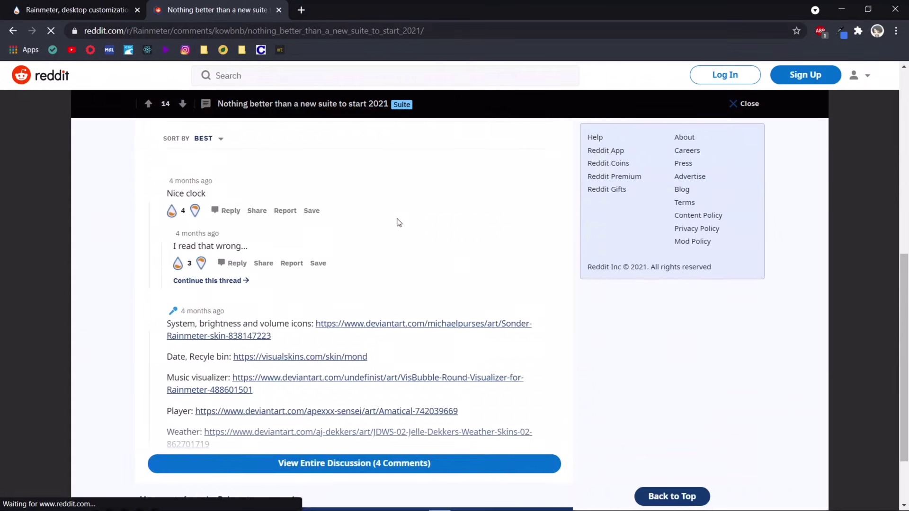
pyautogui.click(341, 463)
pyautogui.scroll(-1, 331, 405)
pyautogui.rightClick(342, 371)
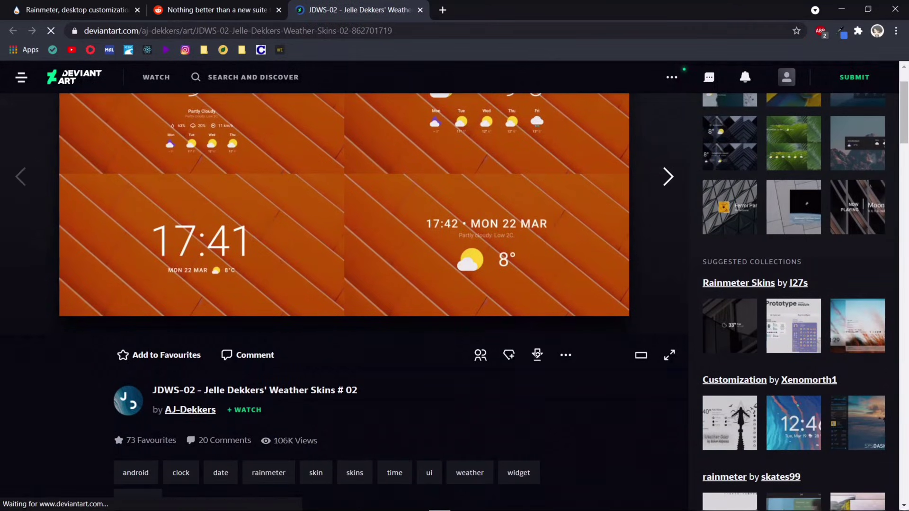
pyautogui.click(537, 355)
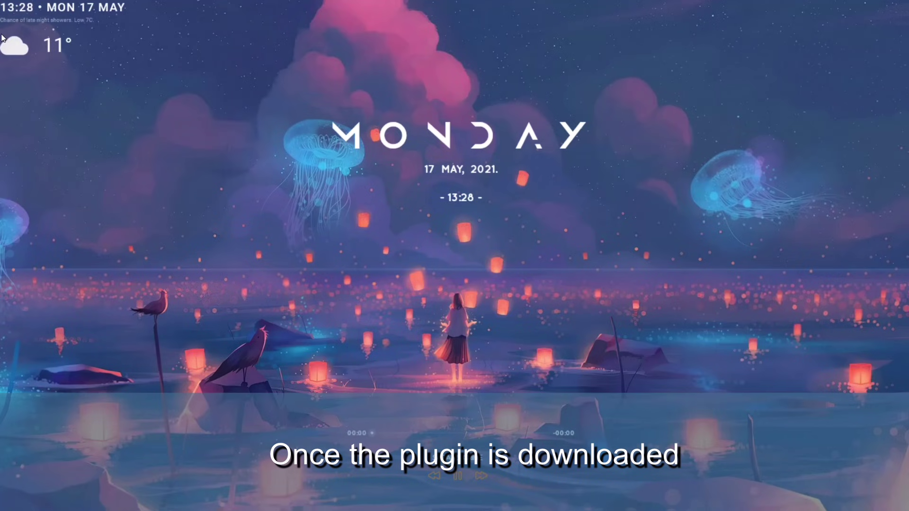
# Step: Open the JDWS-02 skin's Global settings Variables file from its Custom skin actions
pyautogui.rightClick(12, 46)
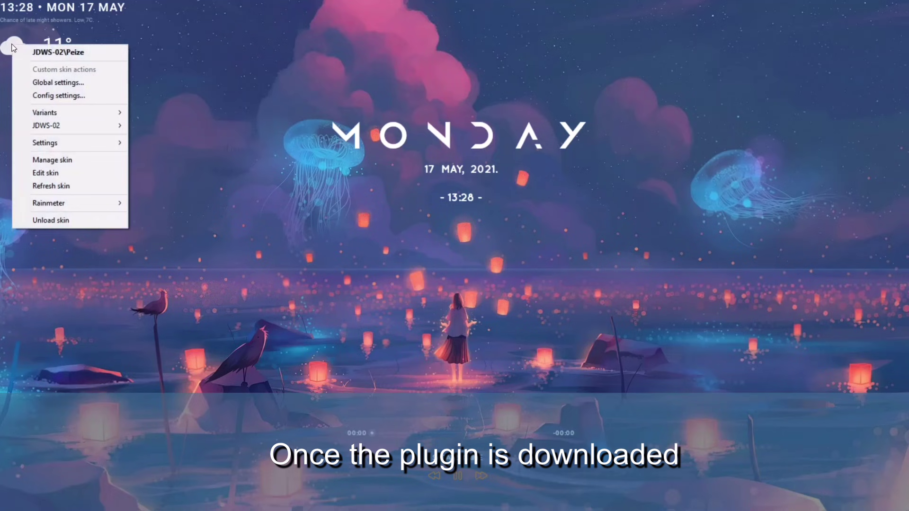
pyautogui.click(65, 83)
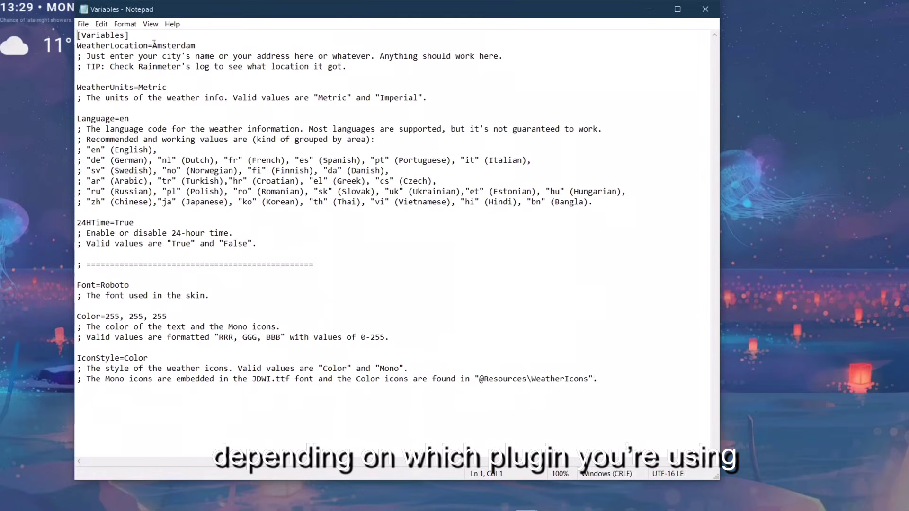
# Step: Change WeatherLocation from Amsterdam to Coquitlam, save the file, and refresh the JDWS-02 skin
pyautogui.moveTo(154, 46); pyautogui.dragTo(215, 46)
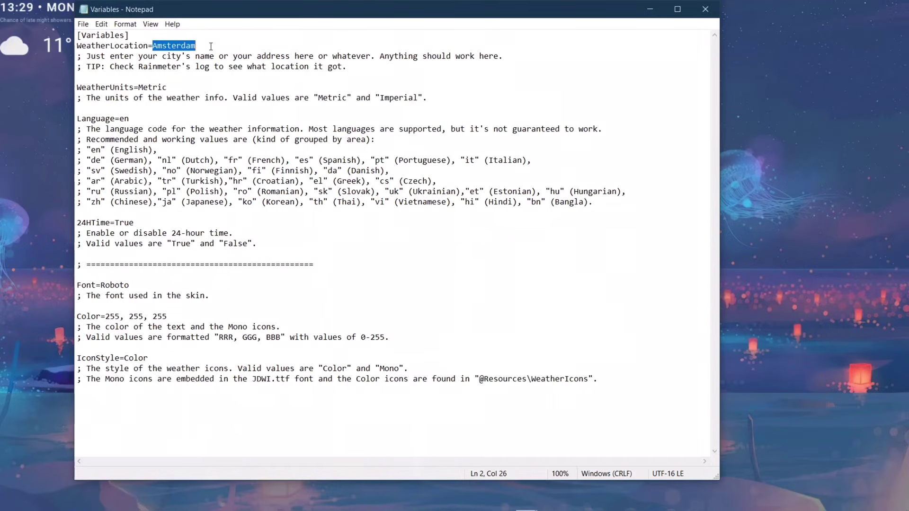
pyautogui.write('Coquitl')
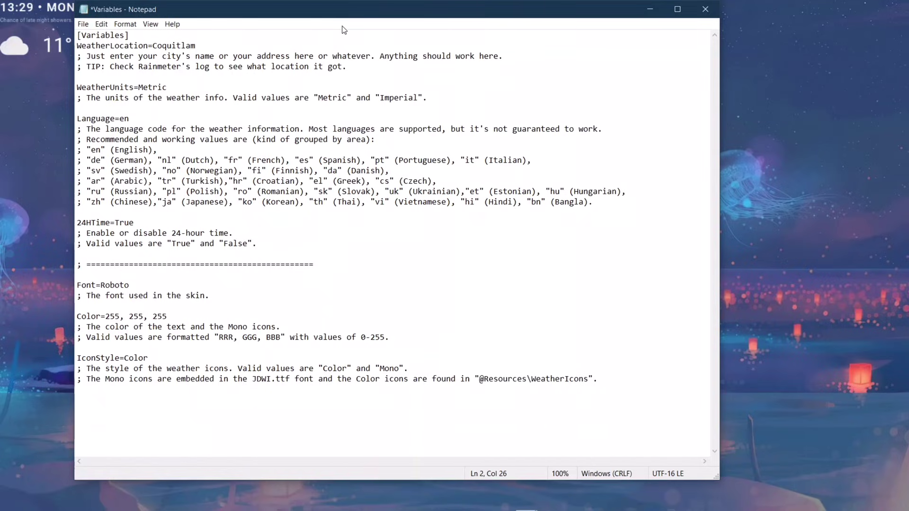
pyautogui.click(705, 9)
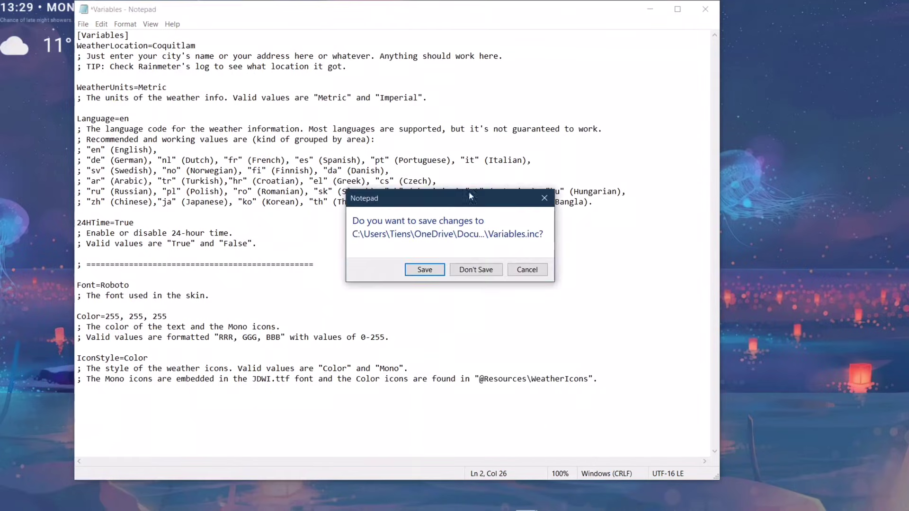
pyautogui.click(427, 269)
pyautogui.rightClick(57, 3)
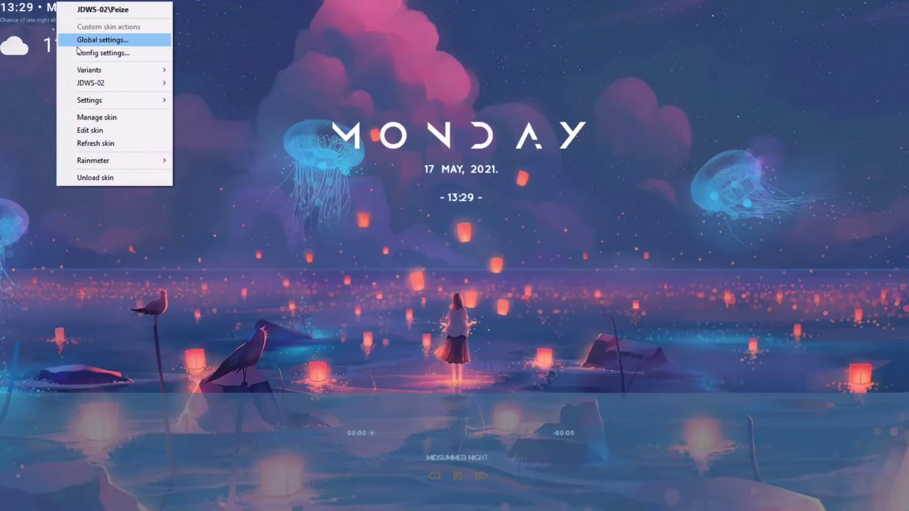
pyautogui.click(106, 141)
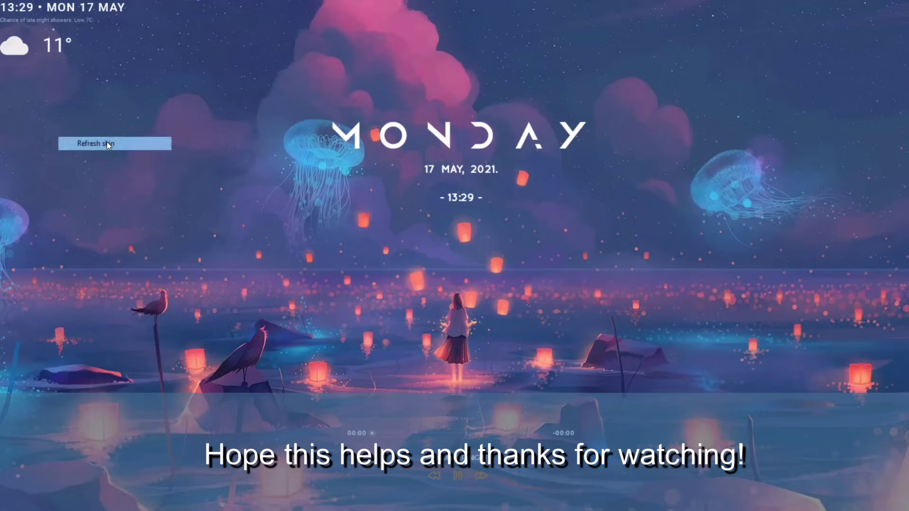